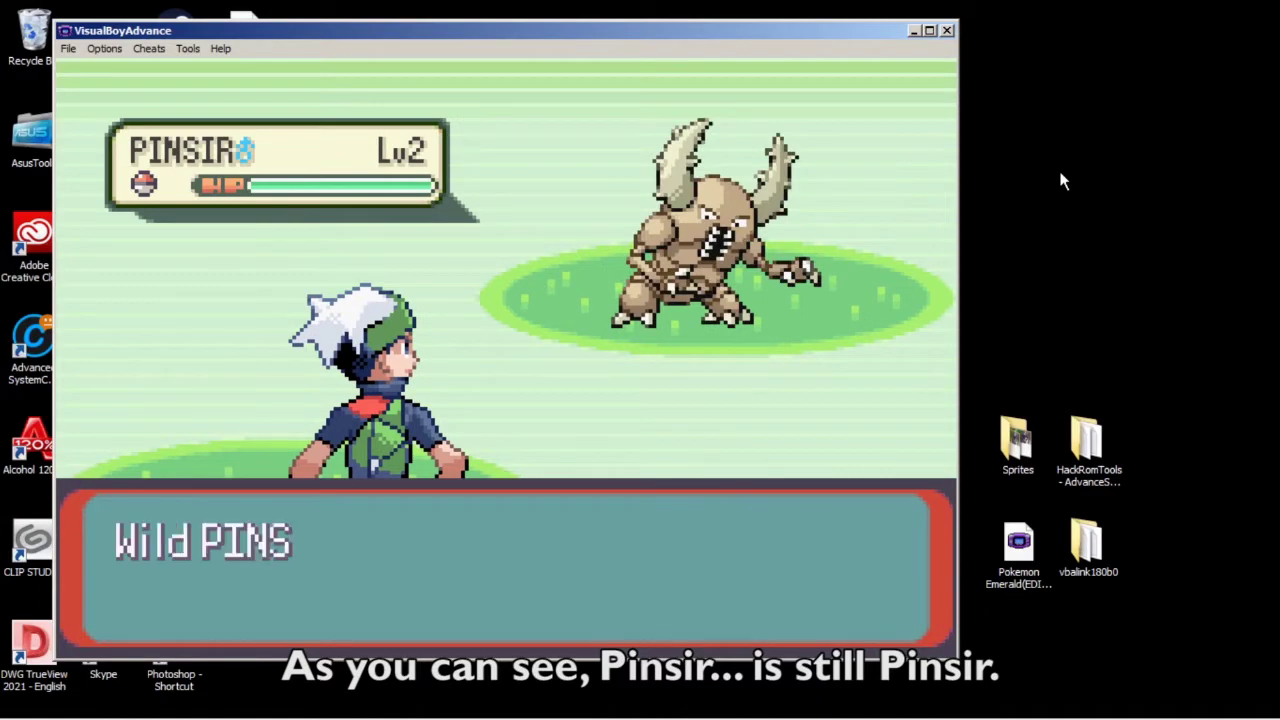
# Advance the battle text, confirm both Pinsir still show the original sprite, and close VisualBoyAdvance.
pyautogui.press('z')
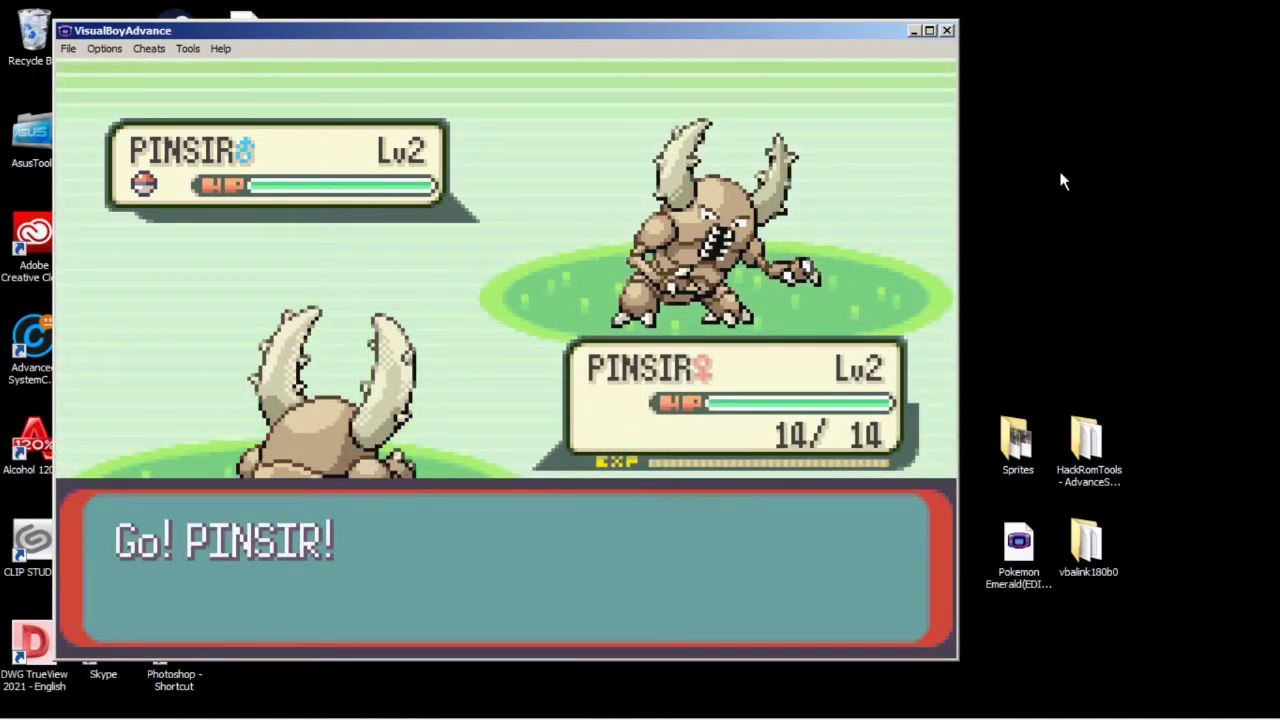
pyautogui.click(949, 32)
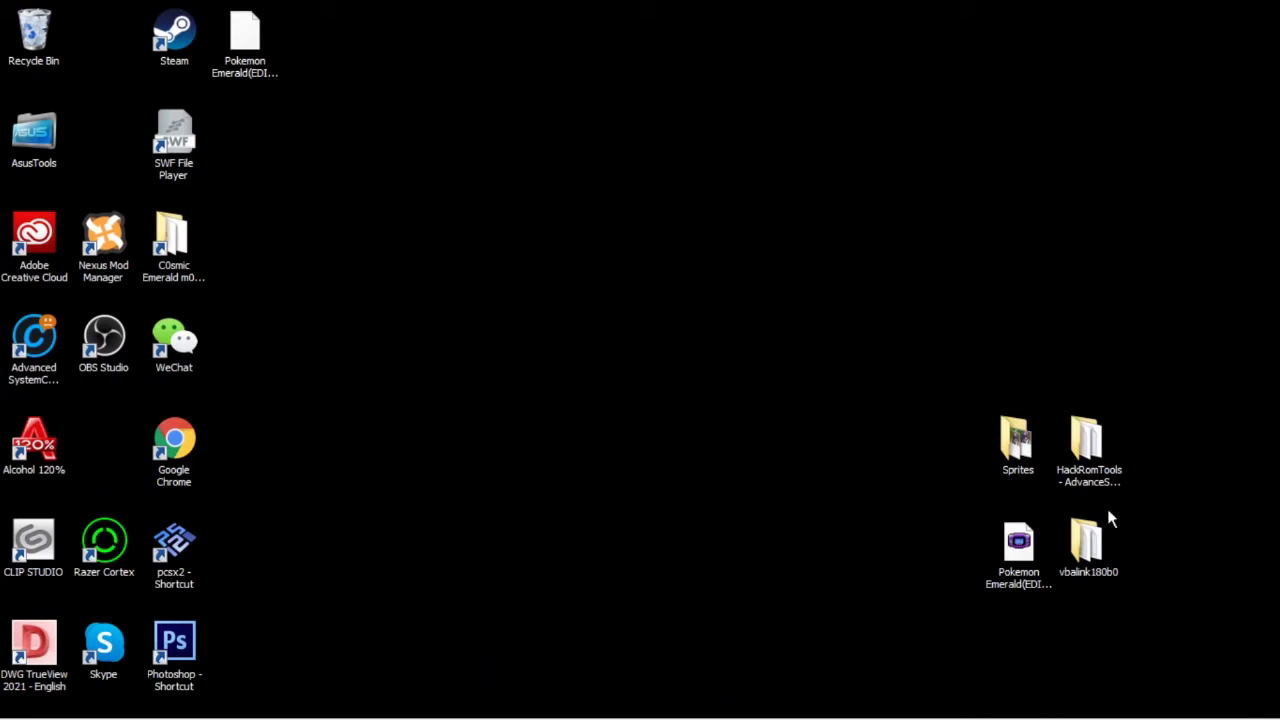
pyautogui.doubleClick(1030, 450)
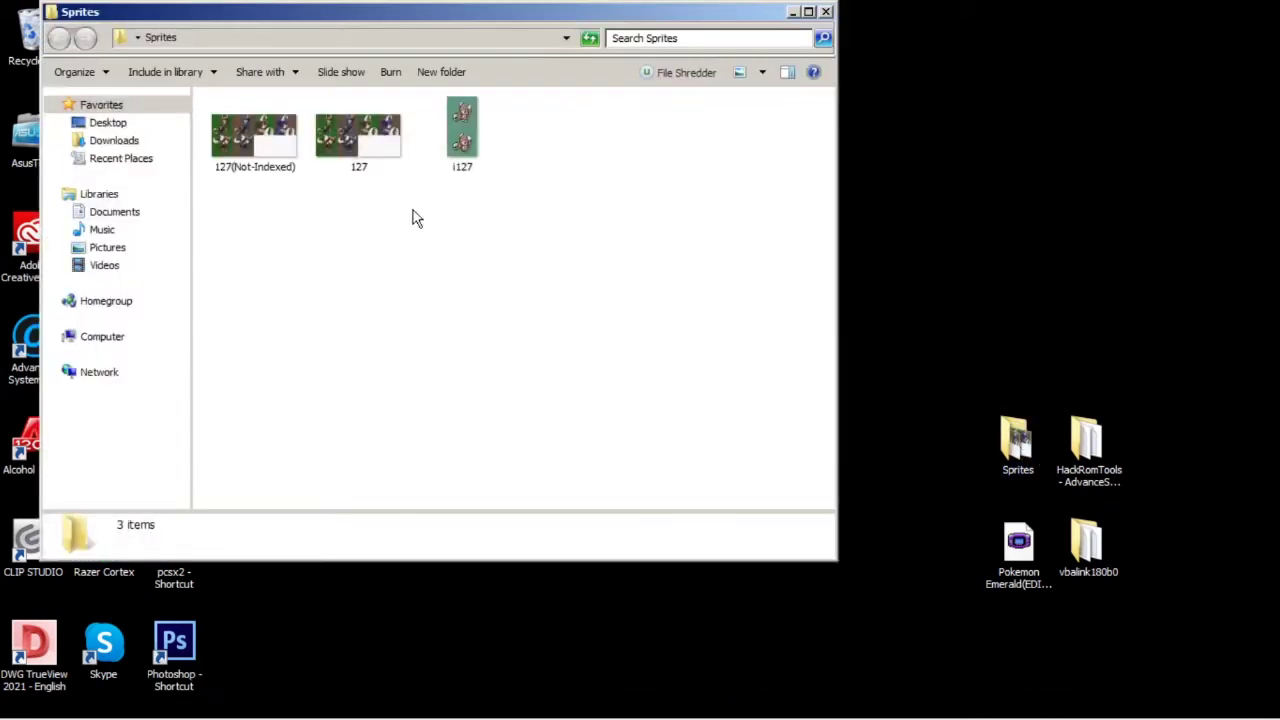
pyautogui.doubleClick(369, 149)
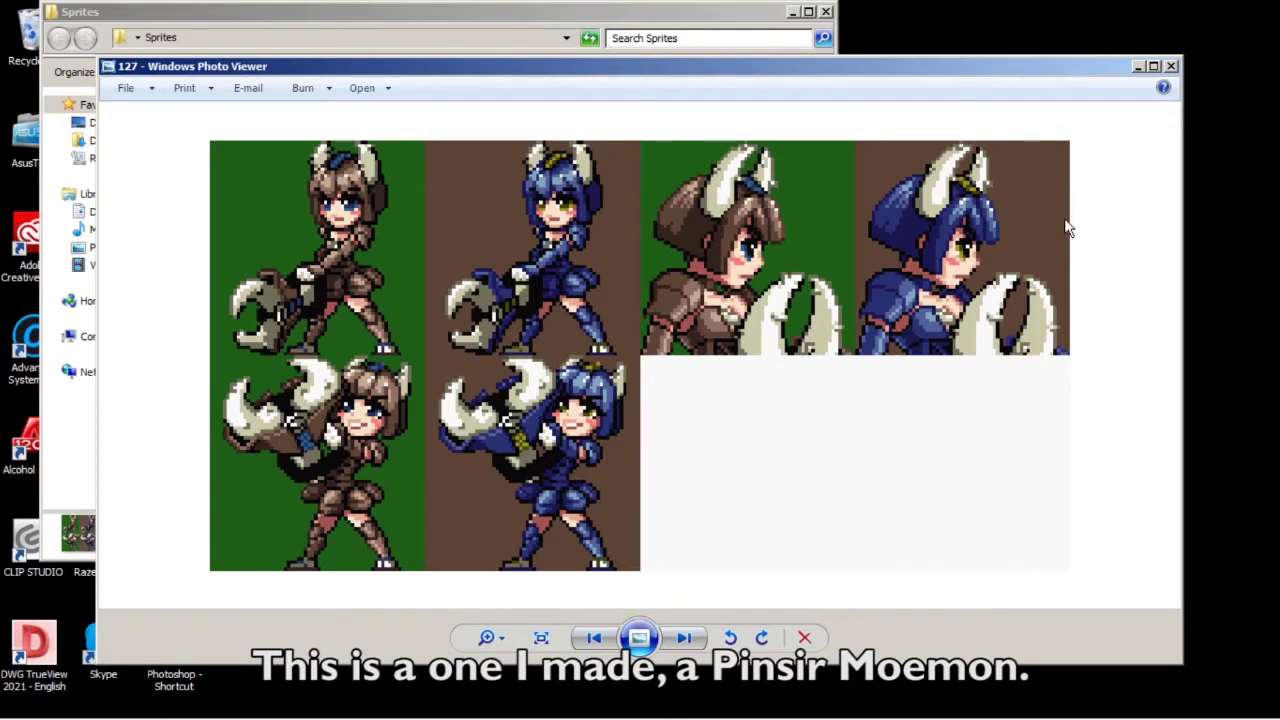
pyautogui.click(686, 641)
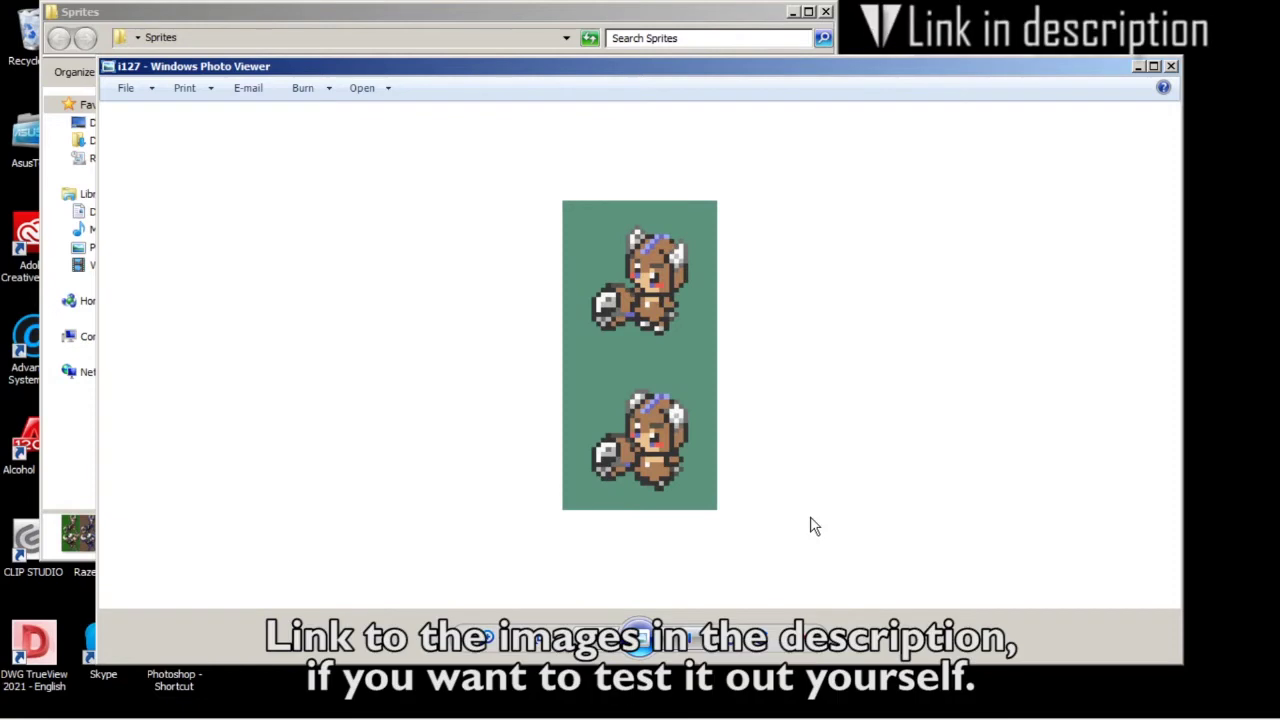
pyautogui.click(1171, 67)
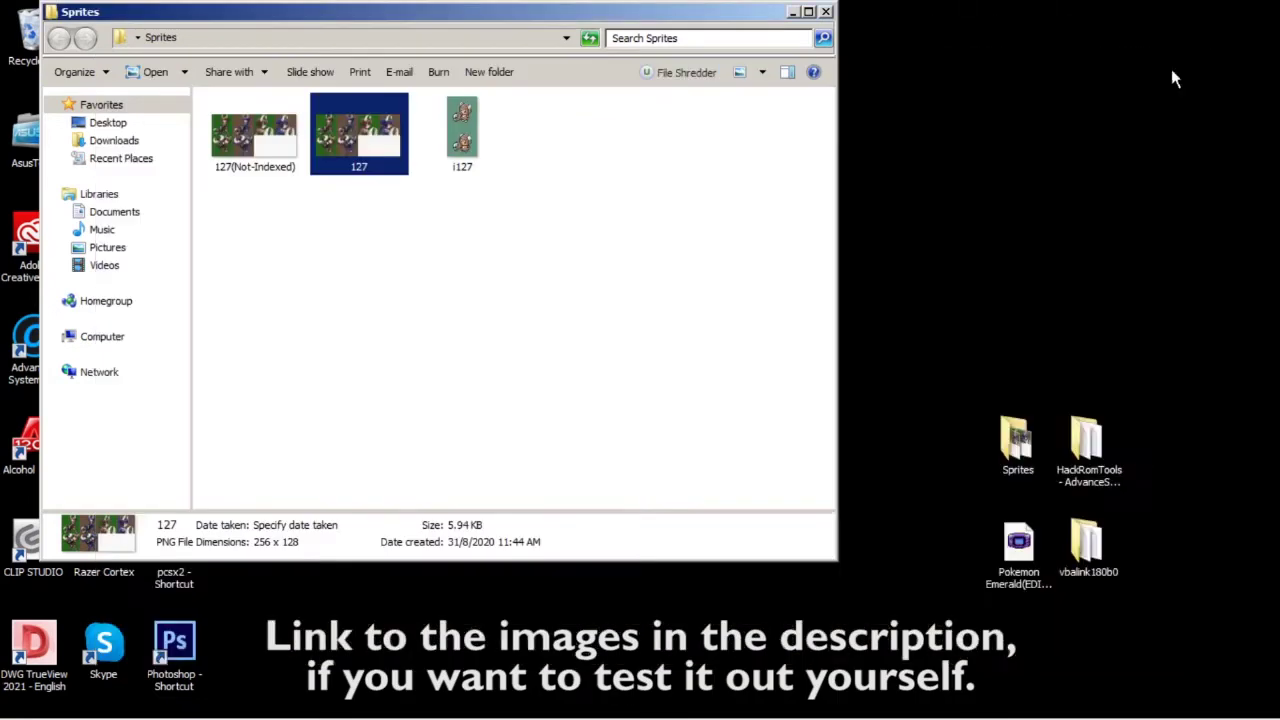
pyautogui.click(825, 11)
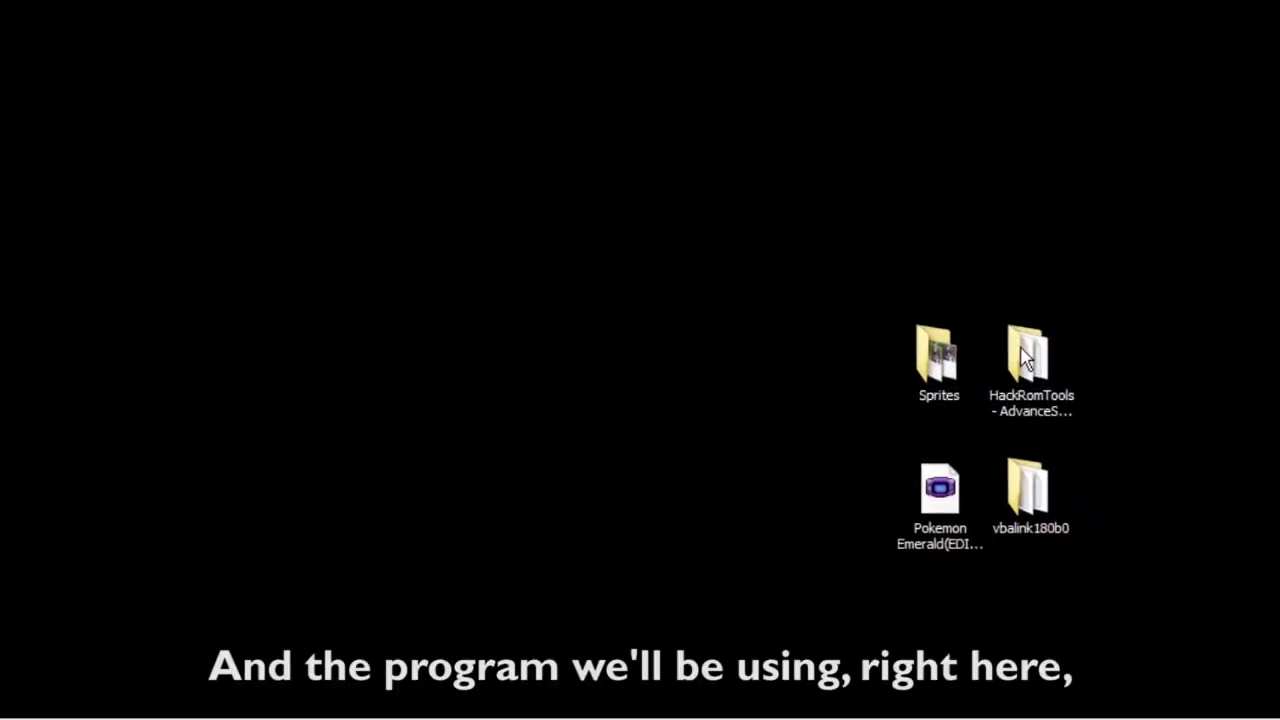
# Open the HackRomTools - AdvanceSeries folder and launch Advanced Pokémon Sprite Editor from it.
pyautogui.click(1024, 360)
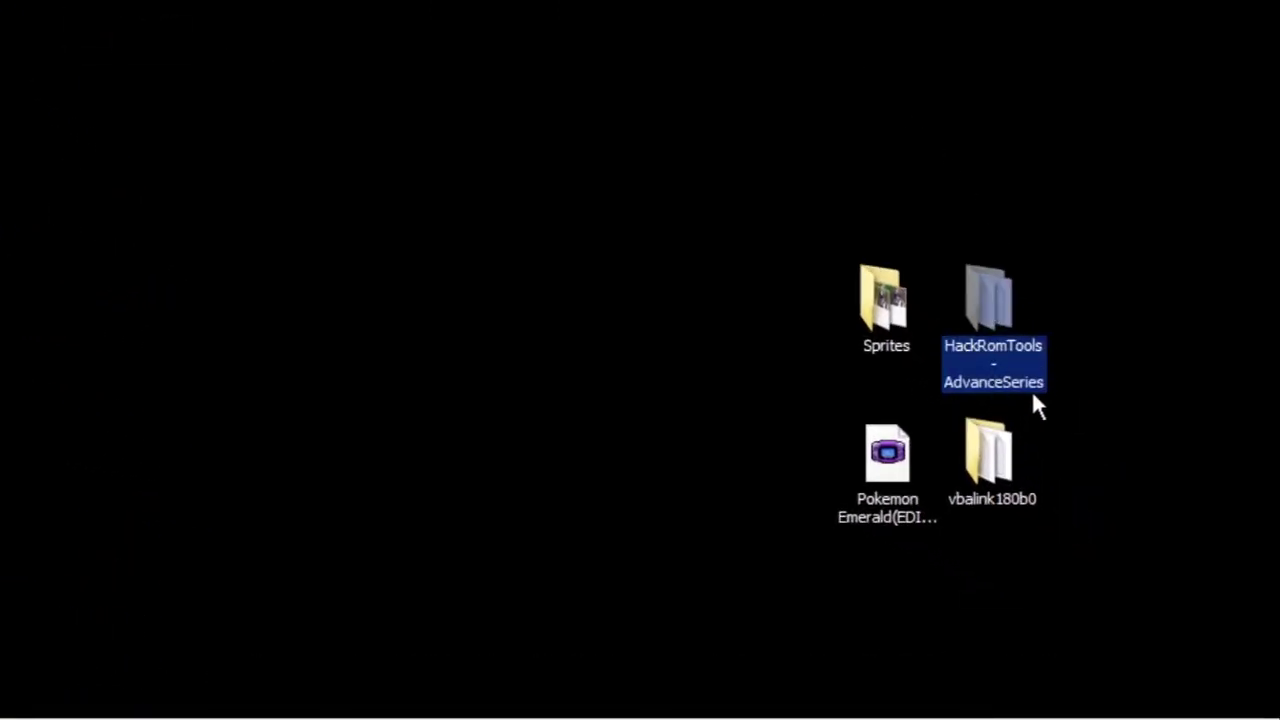
pyautogui.doubleClick(999, 310)
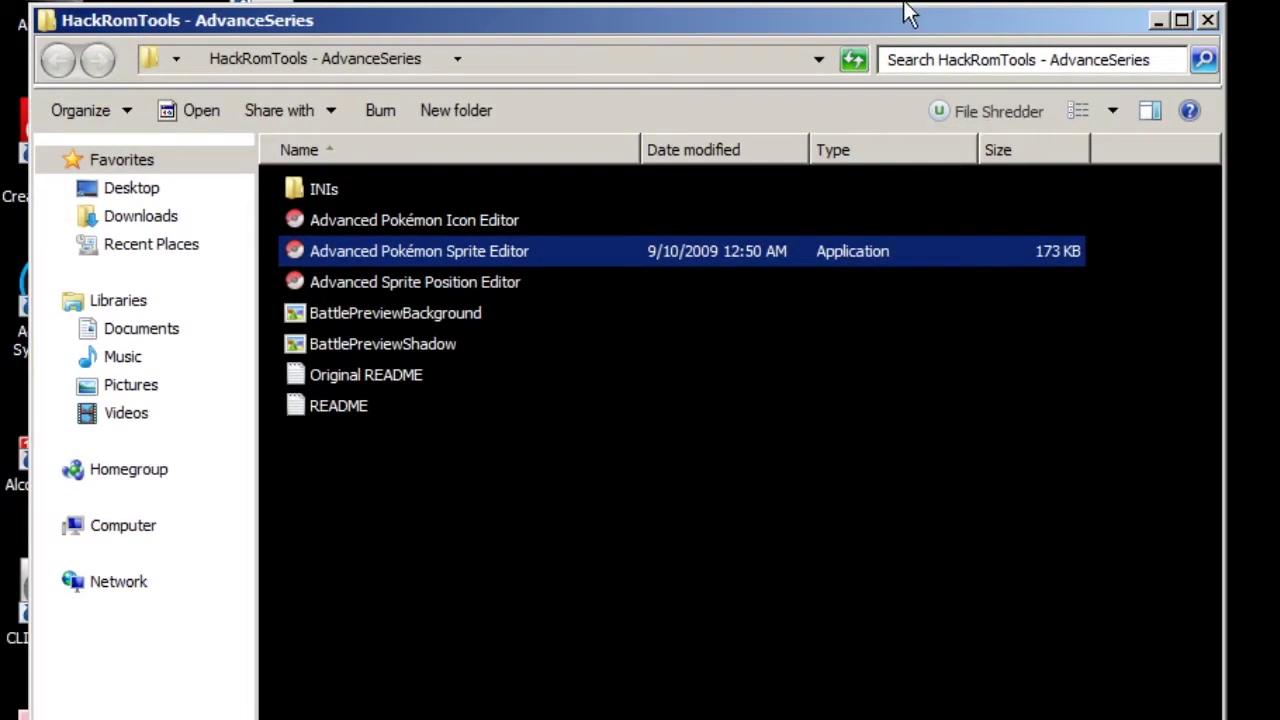
pyautogui.moveTo(885, 21); pyautogui.dragTo(943, 0)
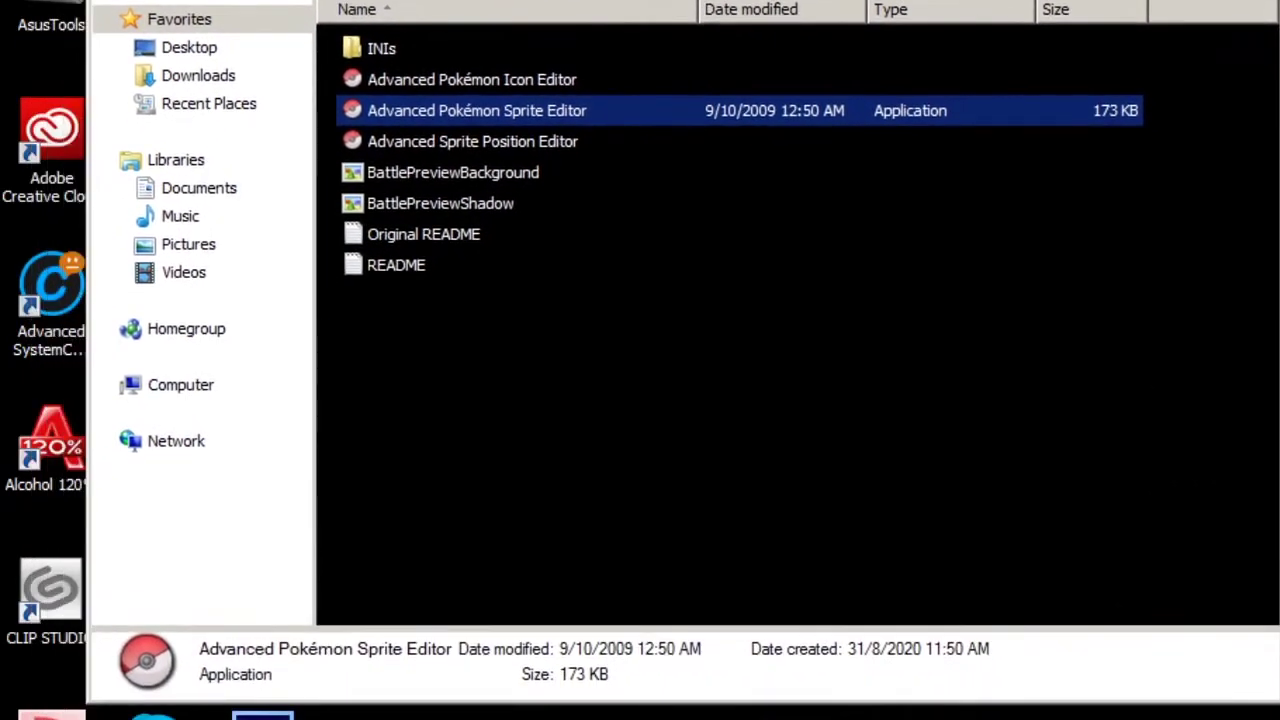
pyautogui.click(449, 85)
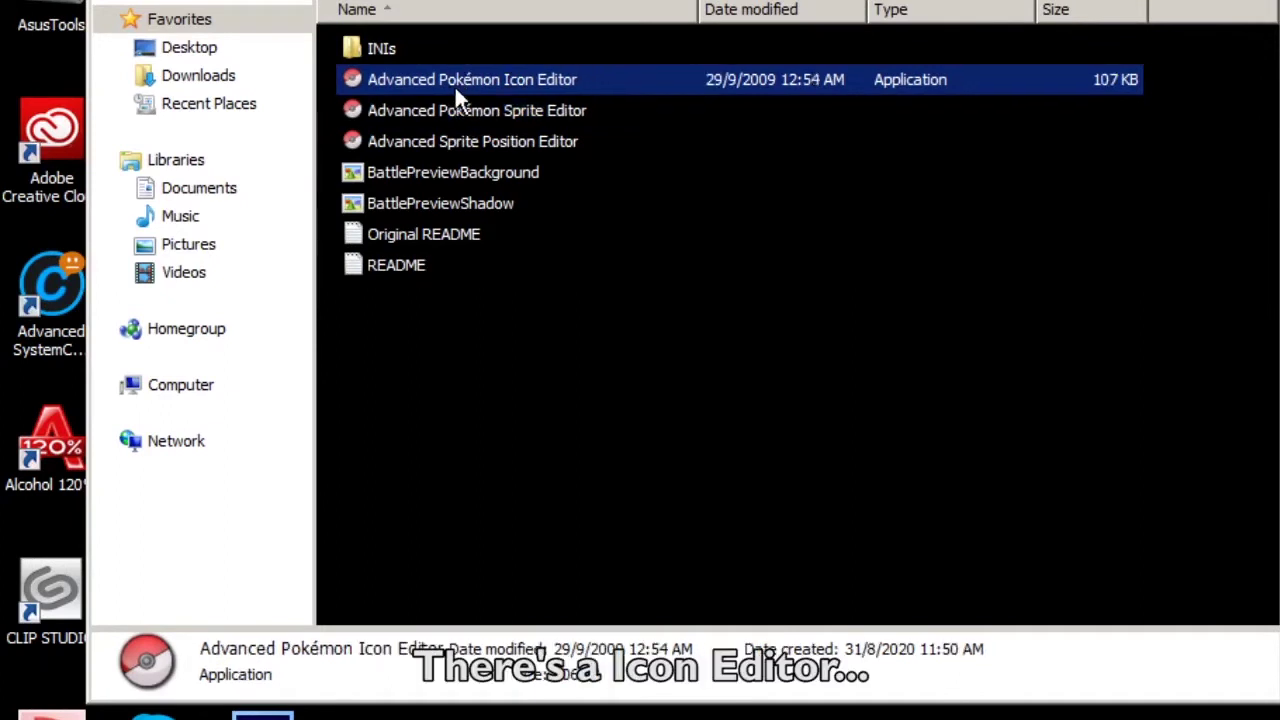
pyautogui.click(580, 112)
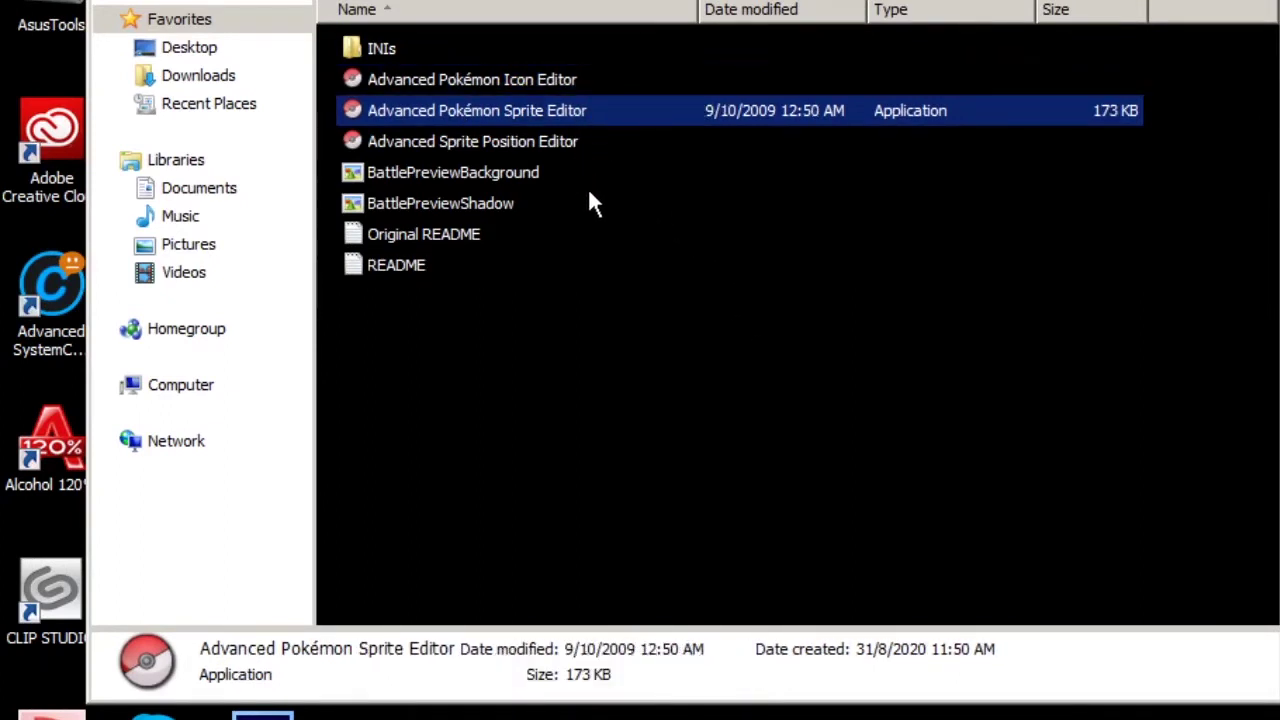
pyautogui.click(564, 145)
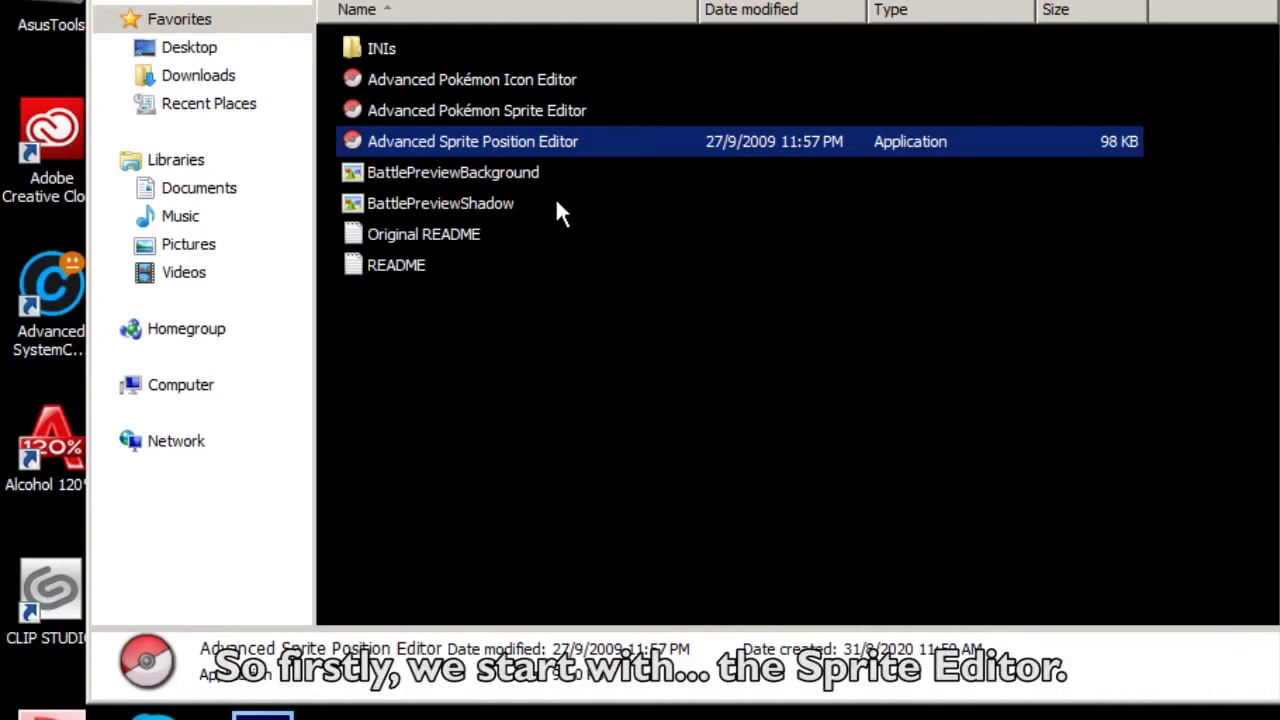
pyautogui.doubleClick(512, 109)
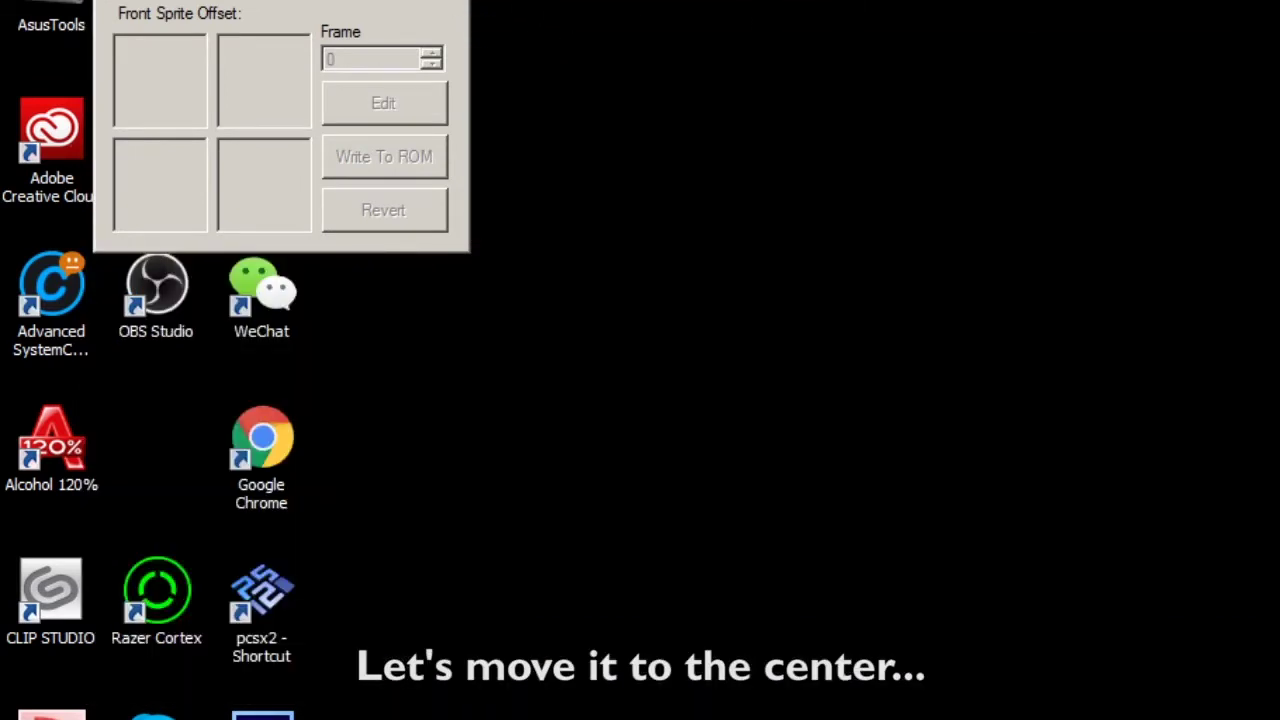
# Centre the editor, keep Emerald (U).ini, and open the Pokemon Emerald(EDITED) ROM.
pyautogui.moveTo(311, 0); pyautogui.dragTo(1018, 175)
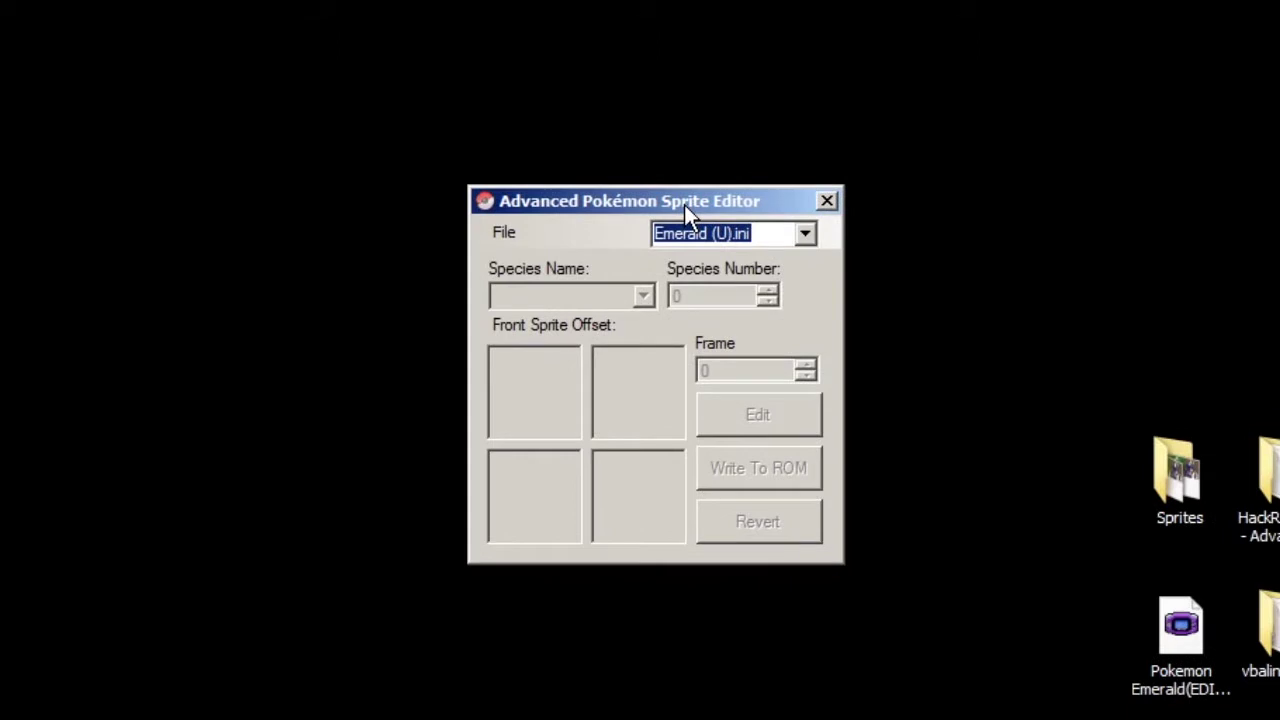
pyautogui.click(807, 241)
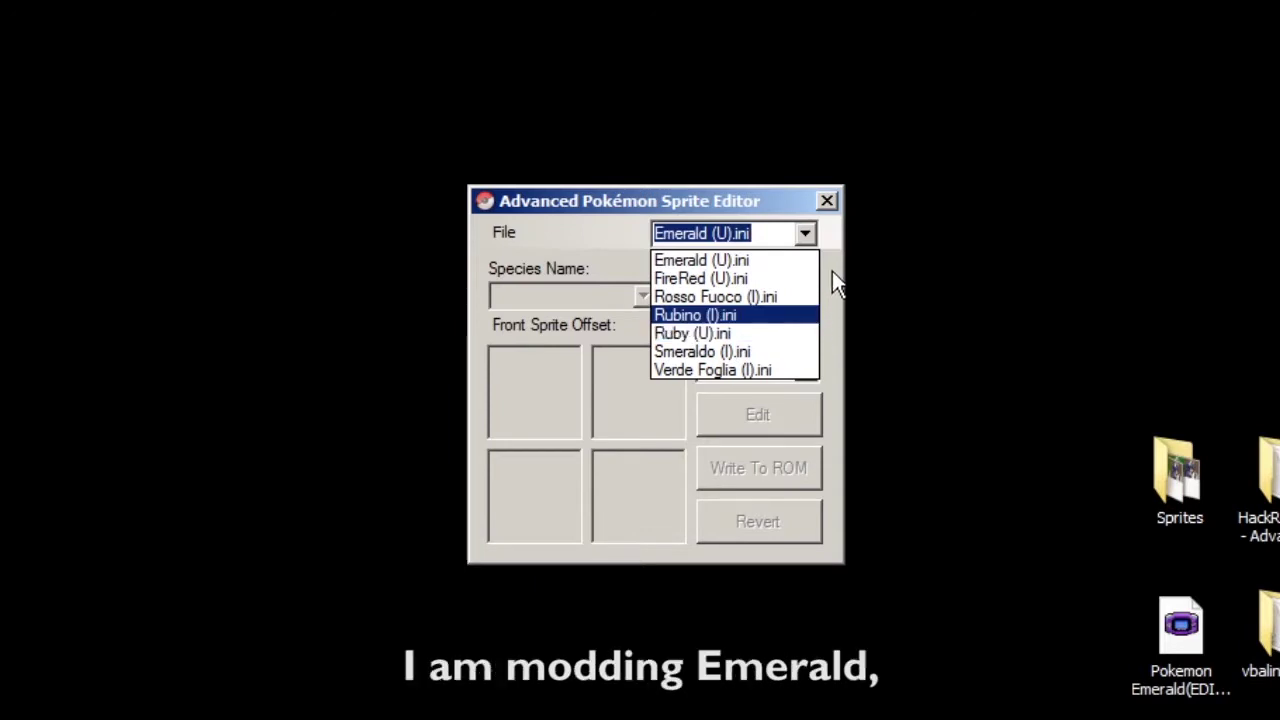
pyautogui.click(729, 261)
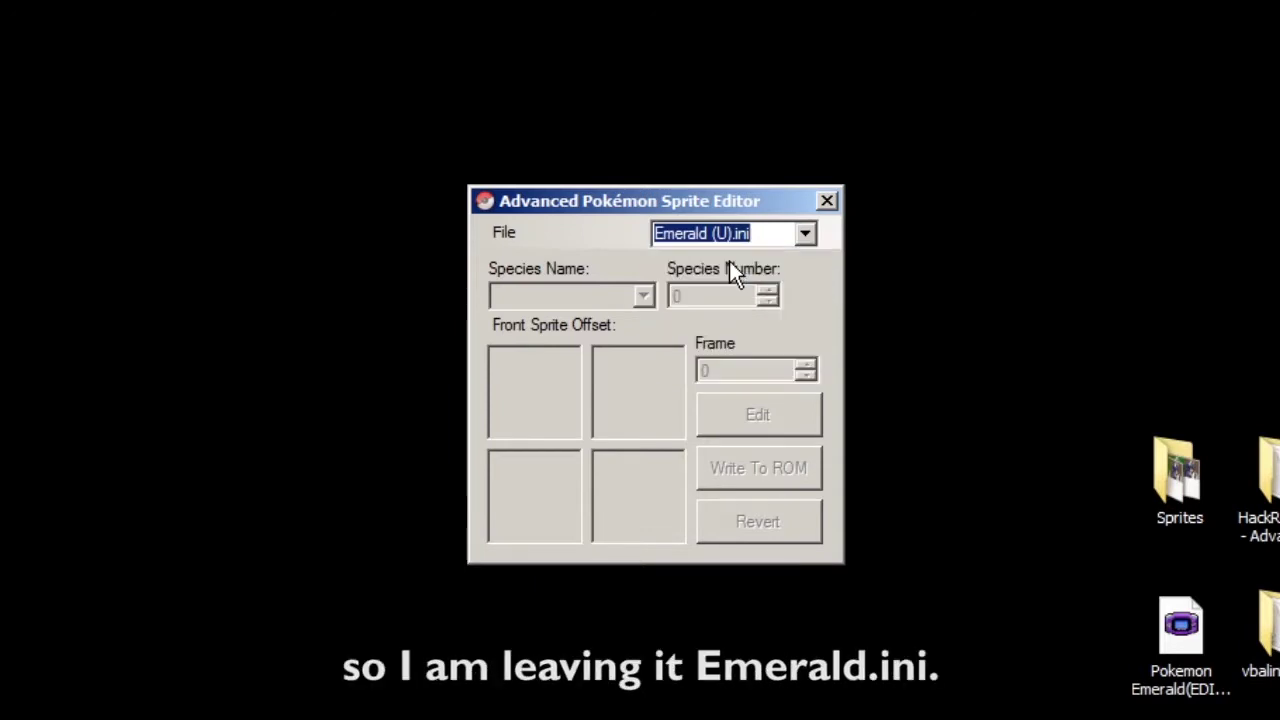
pyautogui.click(504, 232)
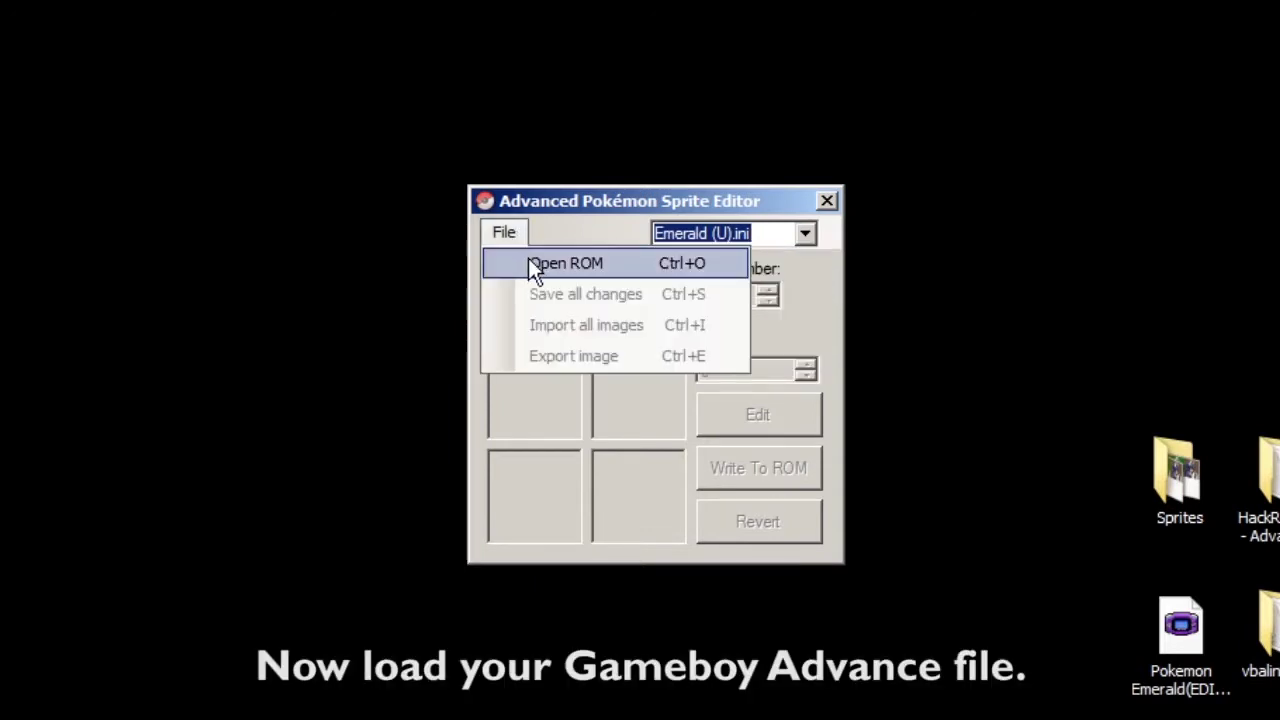
pyautogui.click(530, 262)
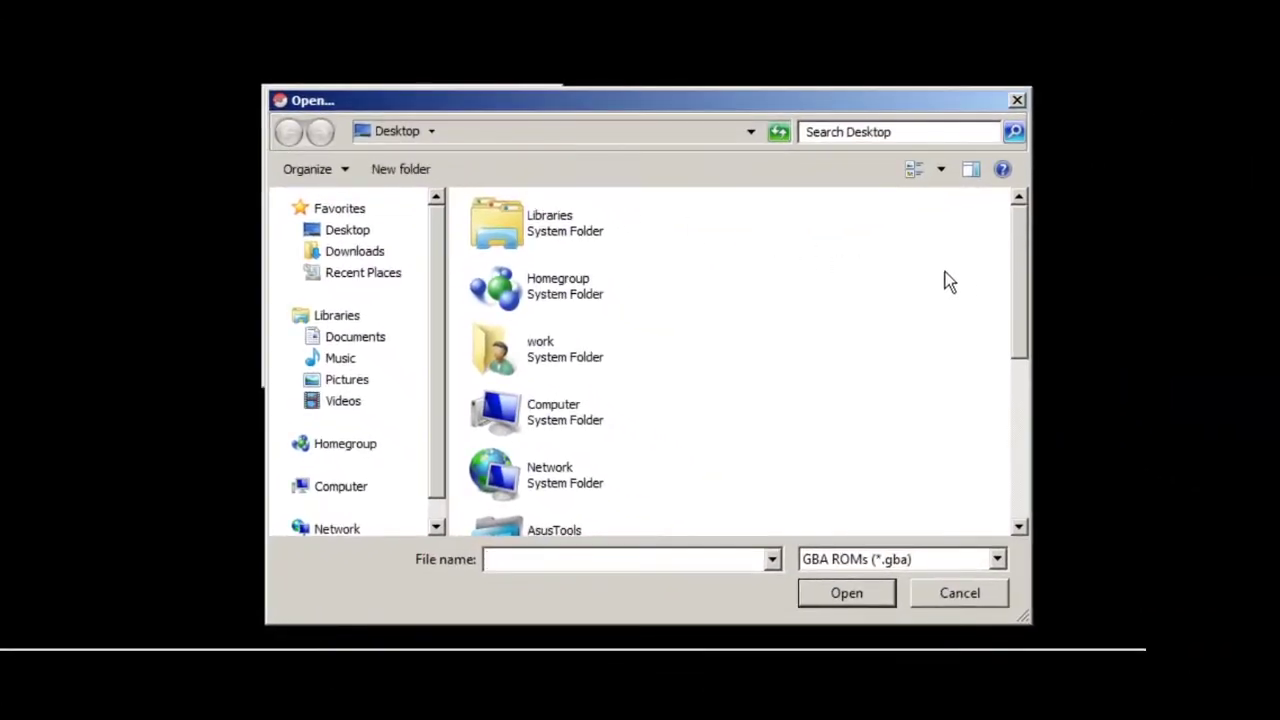
pyautogui.scroll(-5, 1009, 290)
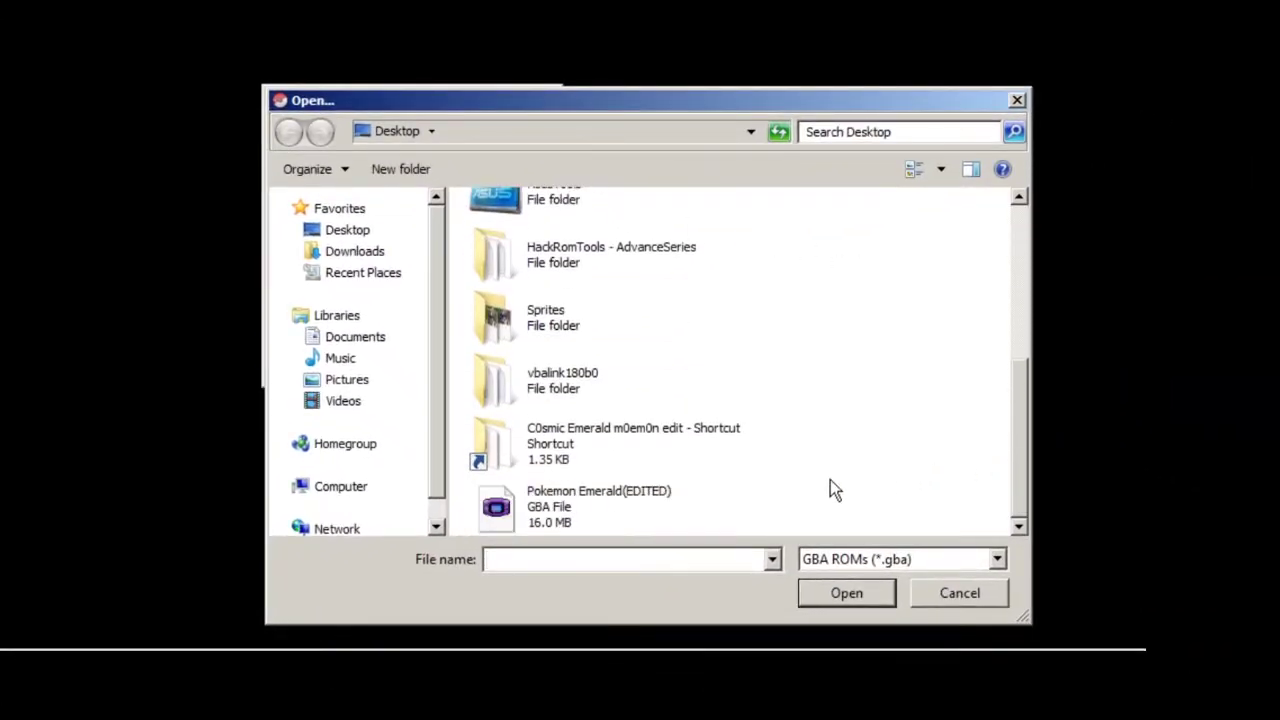
pyautogui.doubleClick(647, 507)
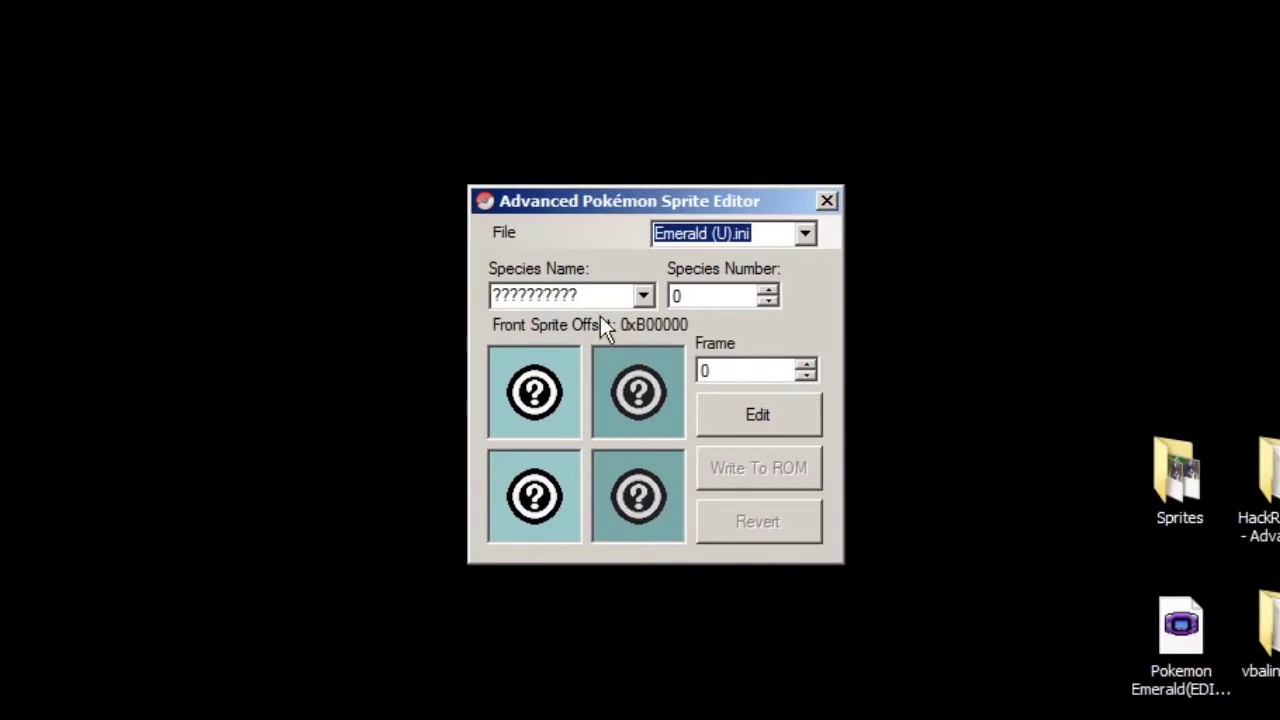
# Look up PINSIR (species 127) by name and open its Edit Sprite dialog.
pyautogui.click(624, 298)
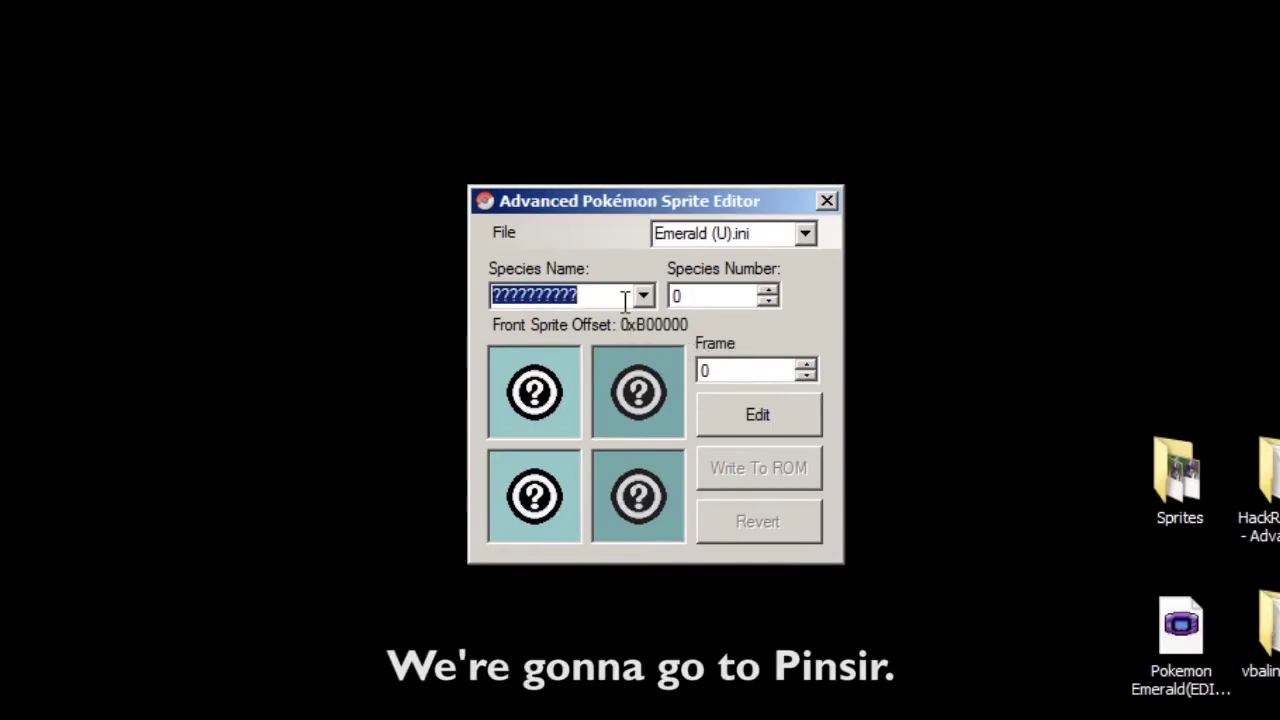
pyautogui.write('pinsir')
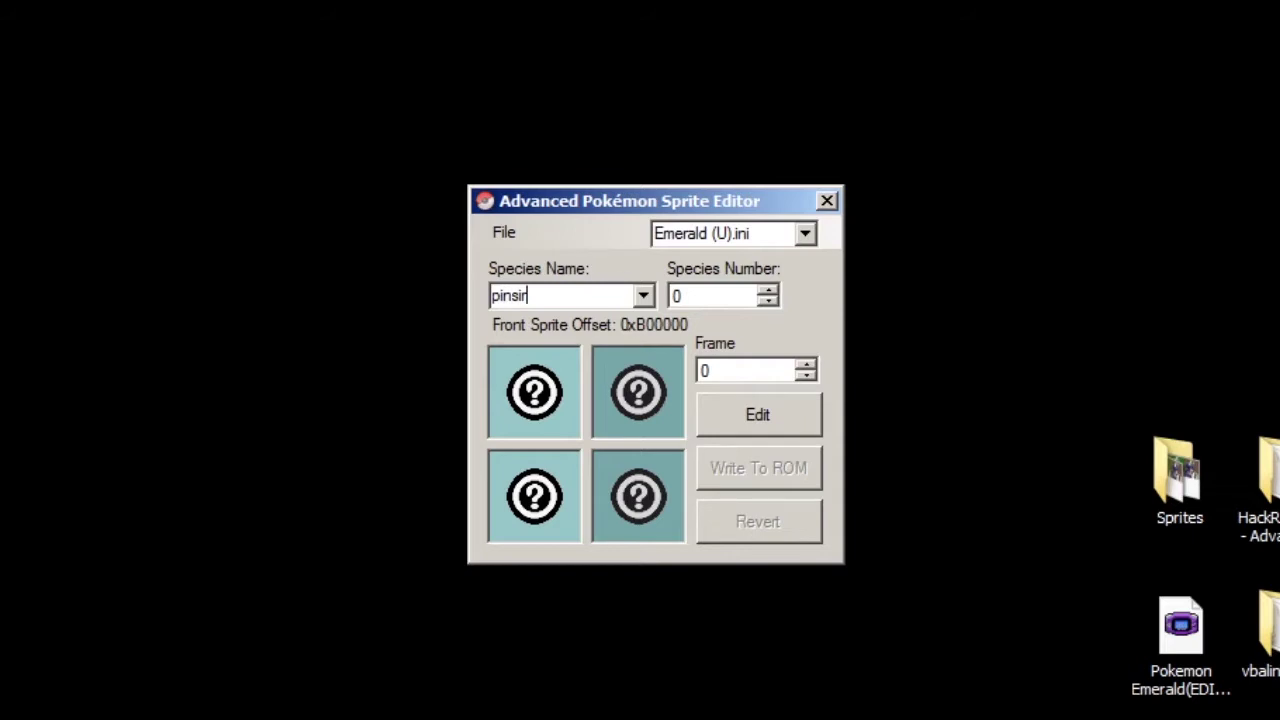
pyautogui.press('Return')
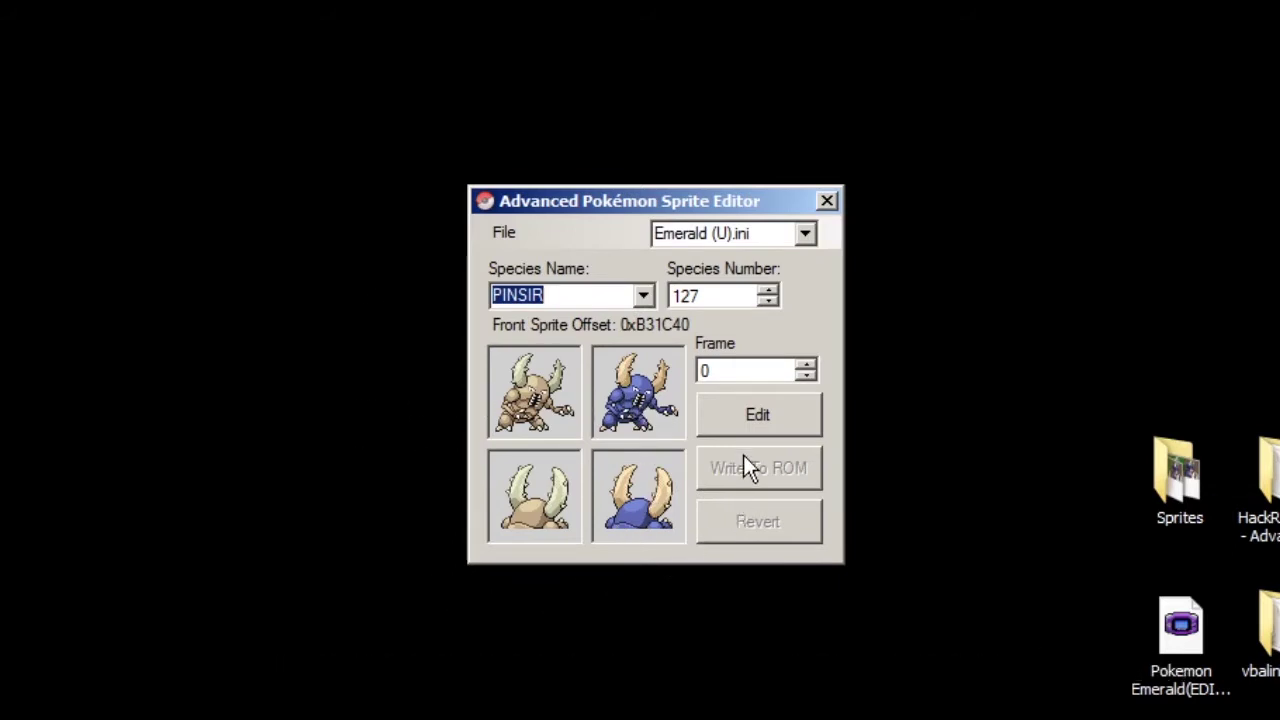
pyautogui.click(773, 417)
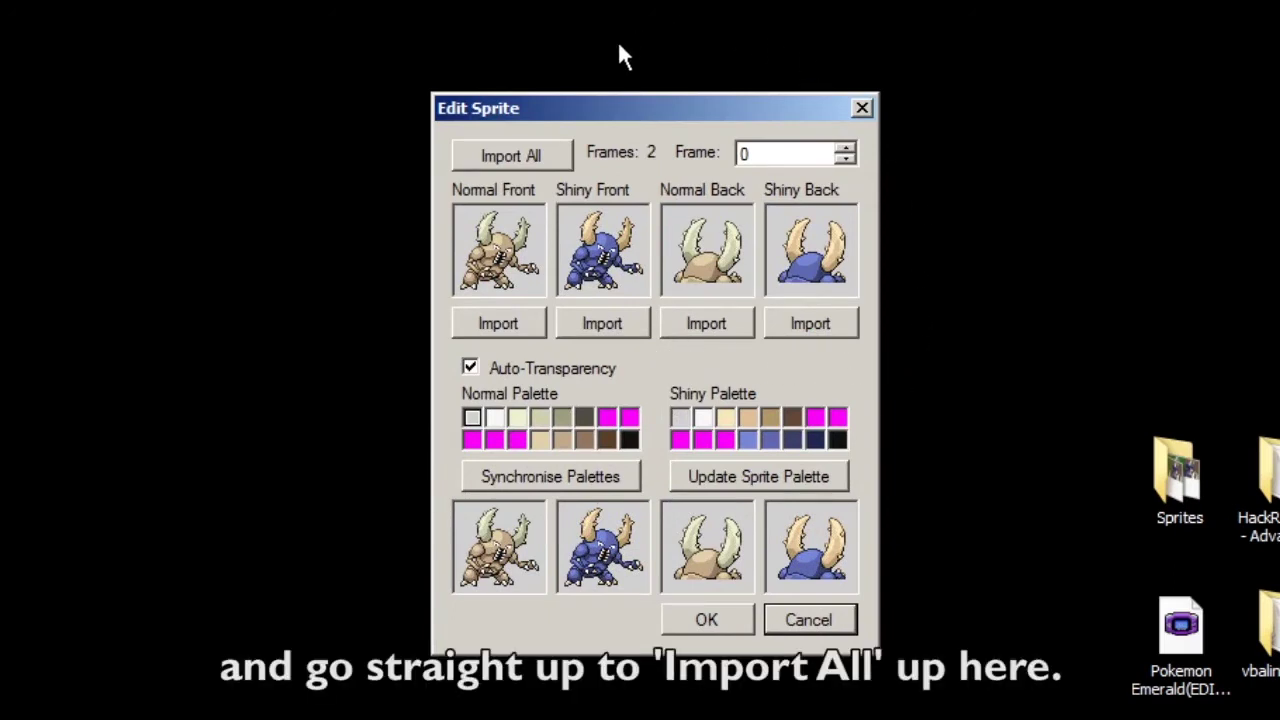
# Import the 127 sheet for all sprites, synchronise palettes, and check Frame 1.
pyautogui.click(532, 153)
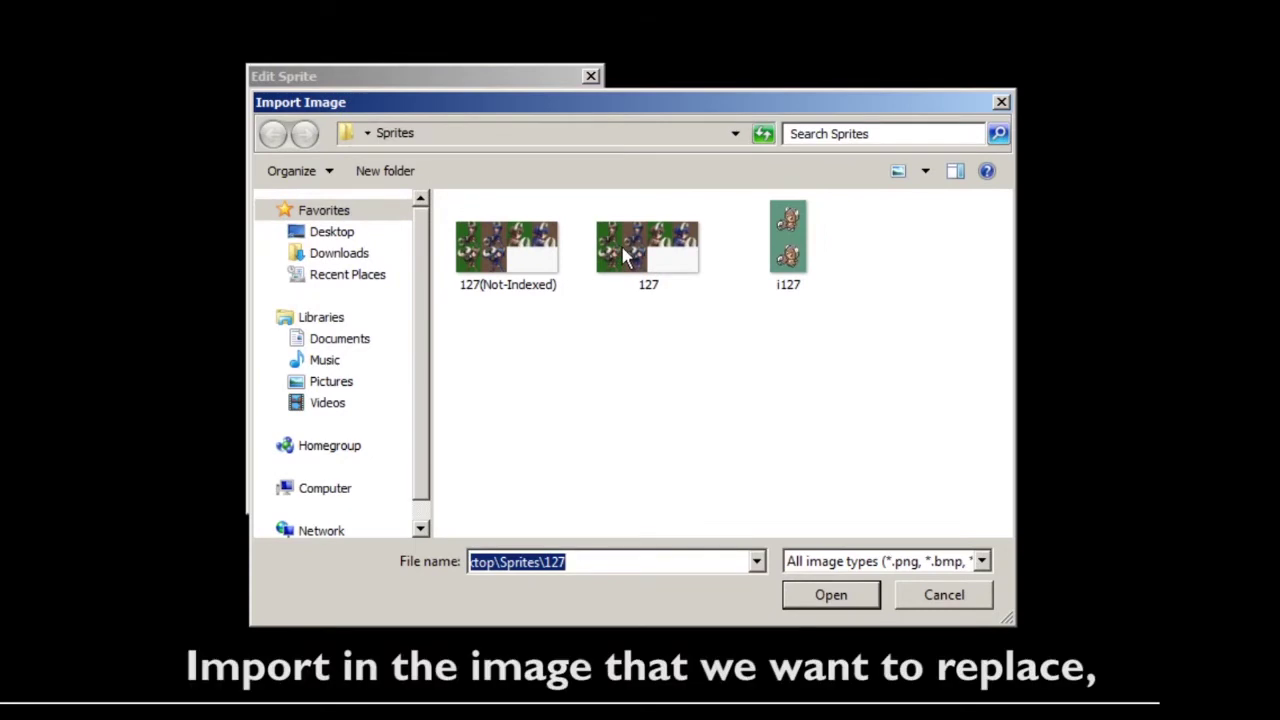
pyautogui.doubleClick(624, 256)
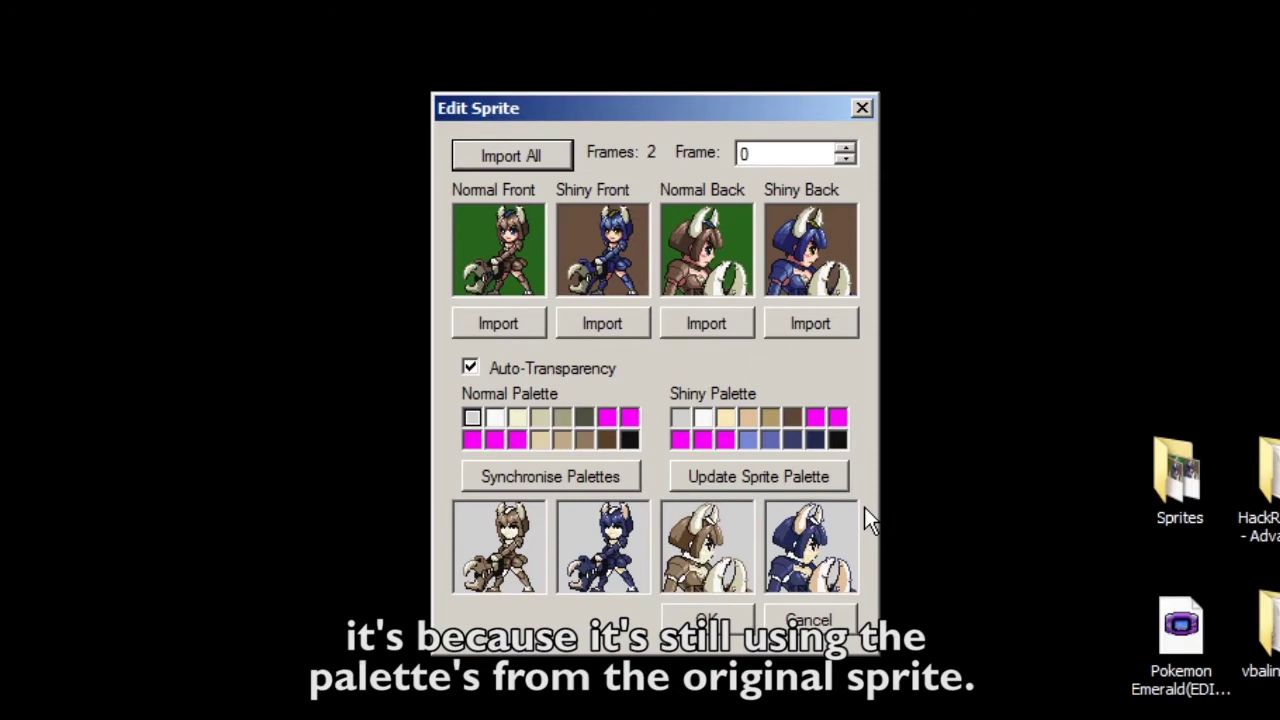
pyautogui.click(605, 478)
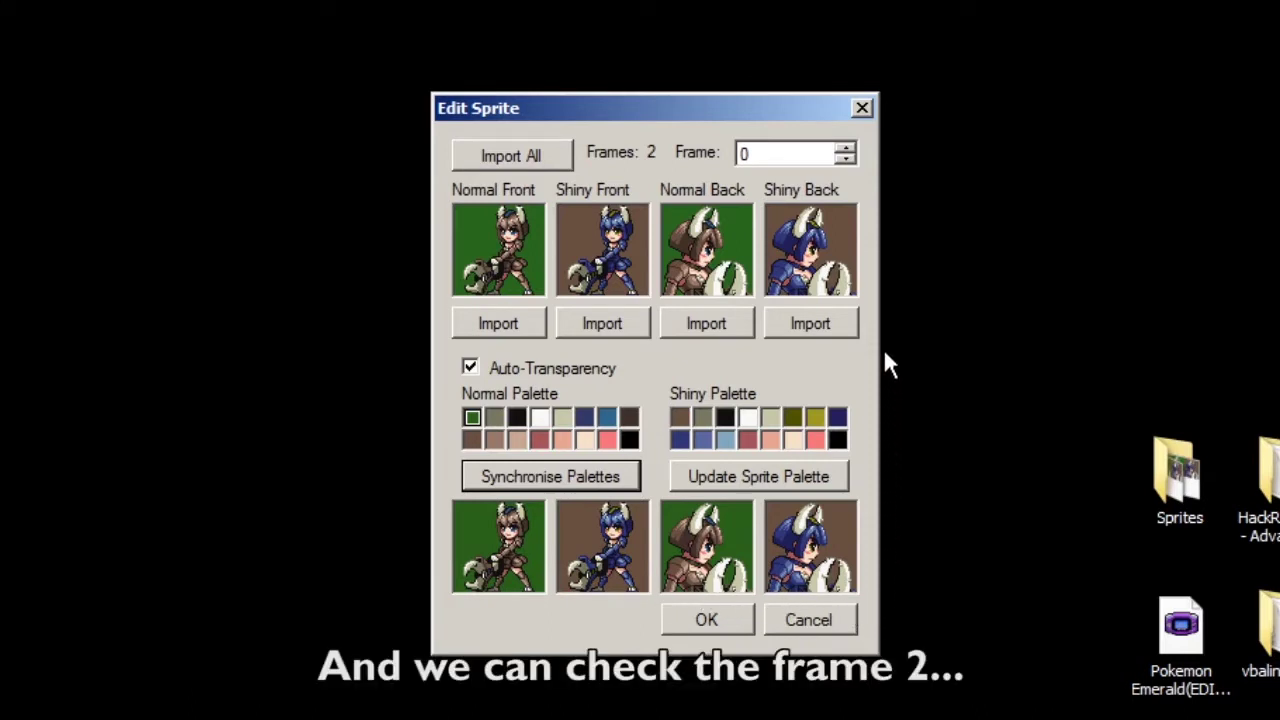
pyautogui.click(847, 148)
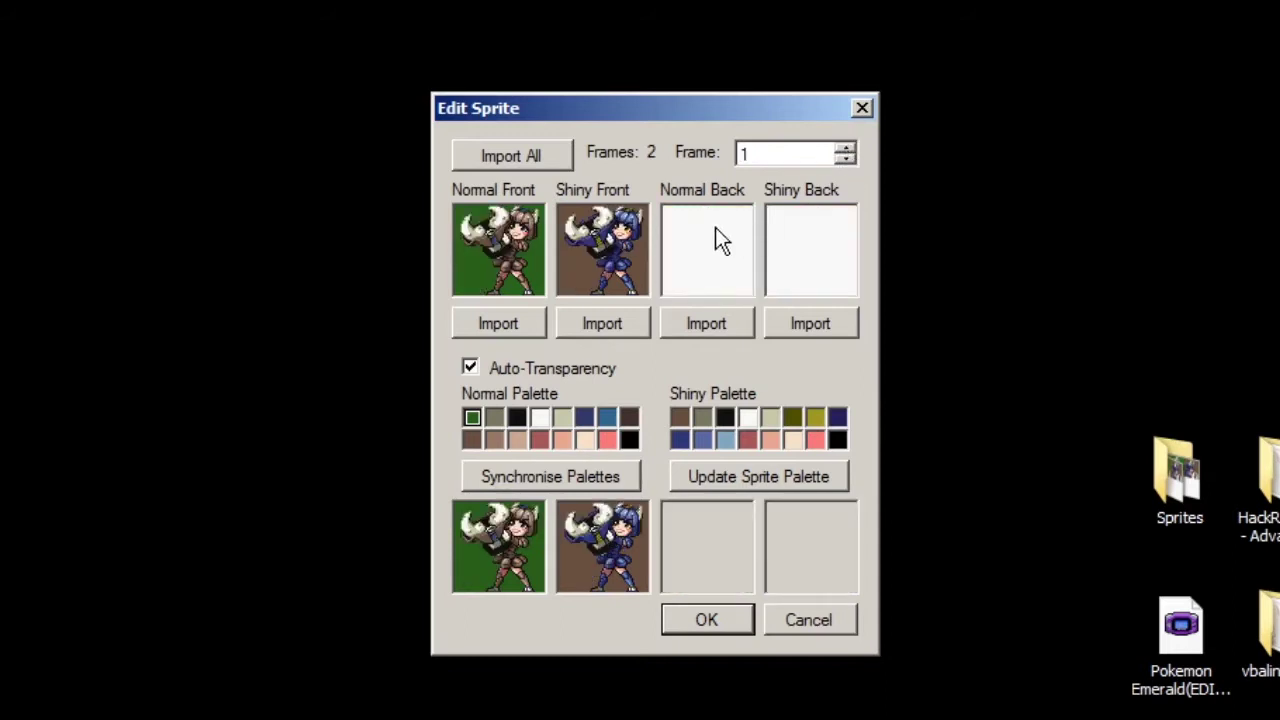
# Write Pinsir's new sprites to free space at offset 0x37F248, then close the editor.
pyautogui.click(691, 611)
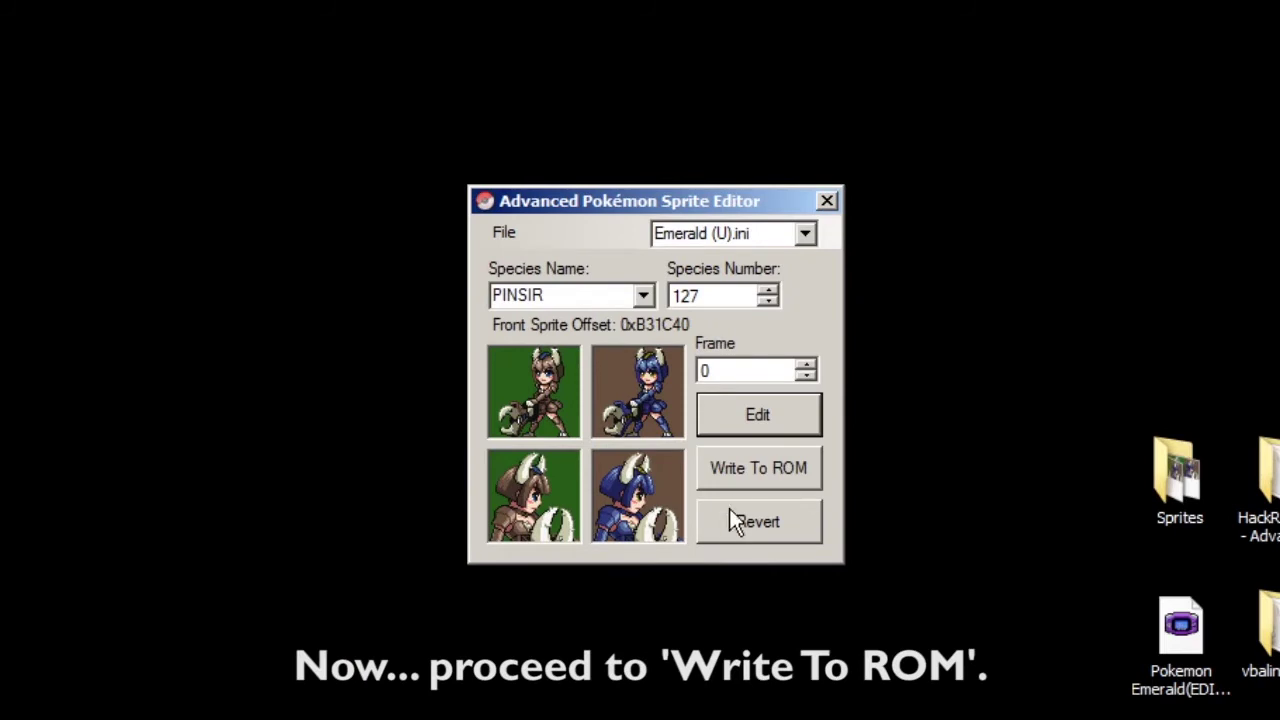
pyautogui.click(743, 473)
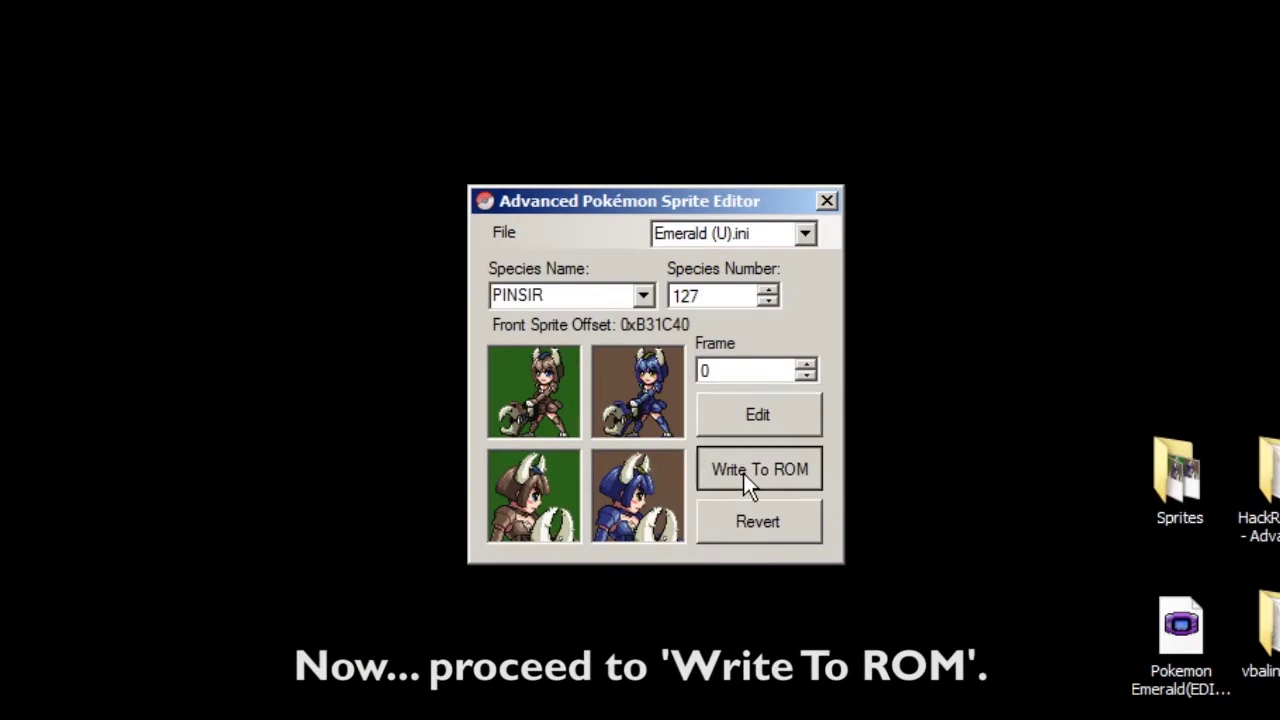
pyautogui.click(659, 449)
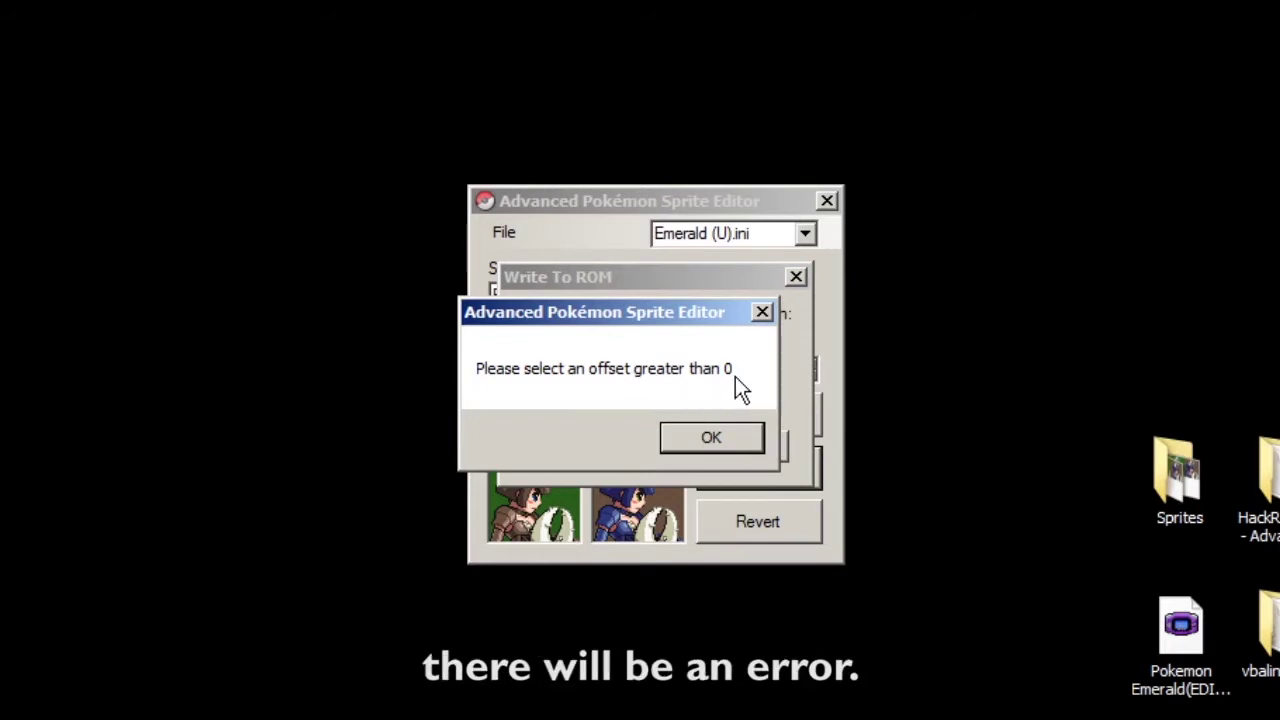
pyautogui.click(734, 430)
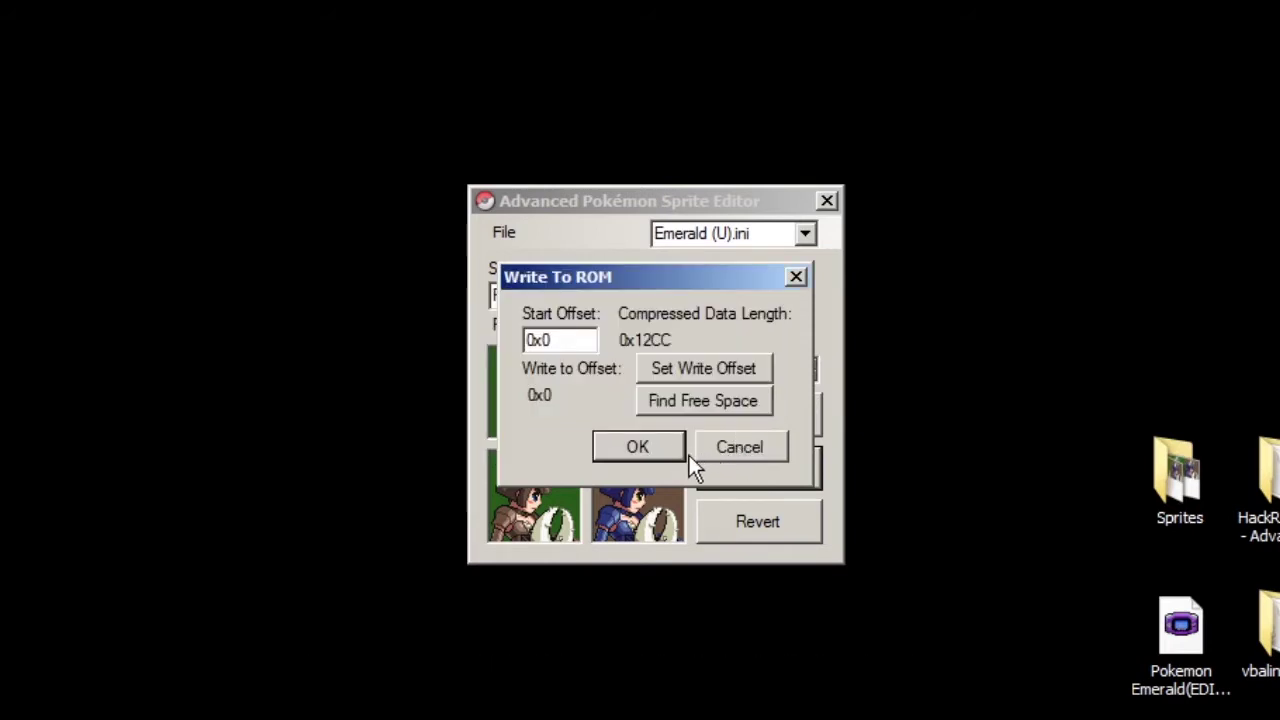
pyautogui.click(680, 403)
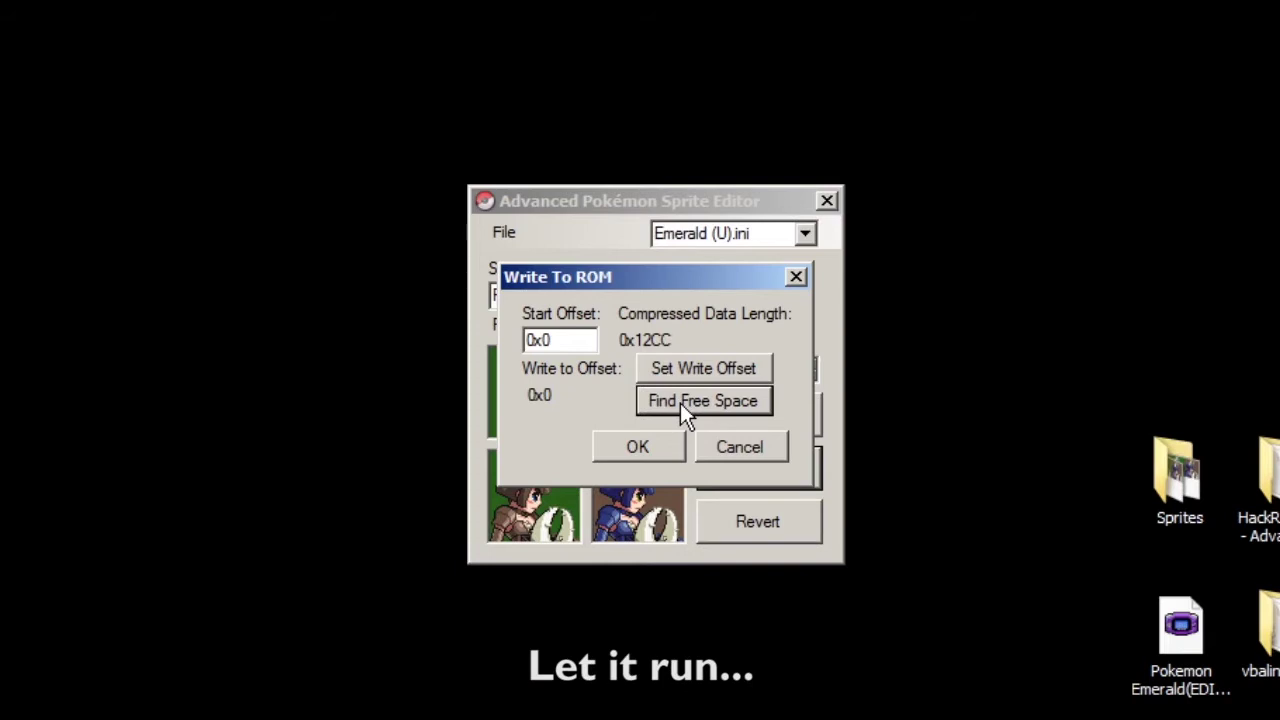
pyautogui.click(620, 443)
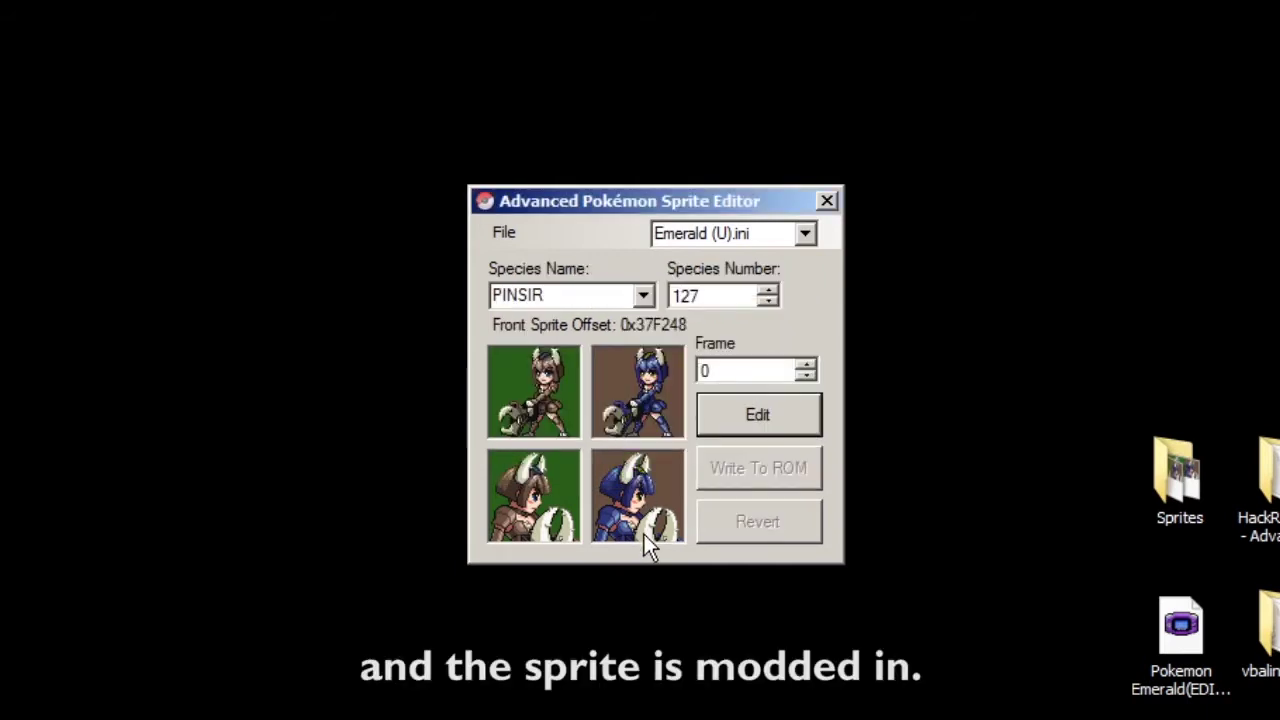
pyautogui.click(826, 200)
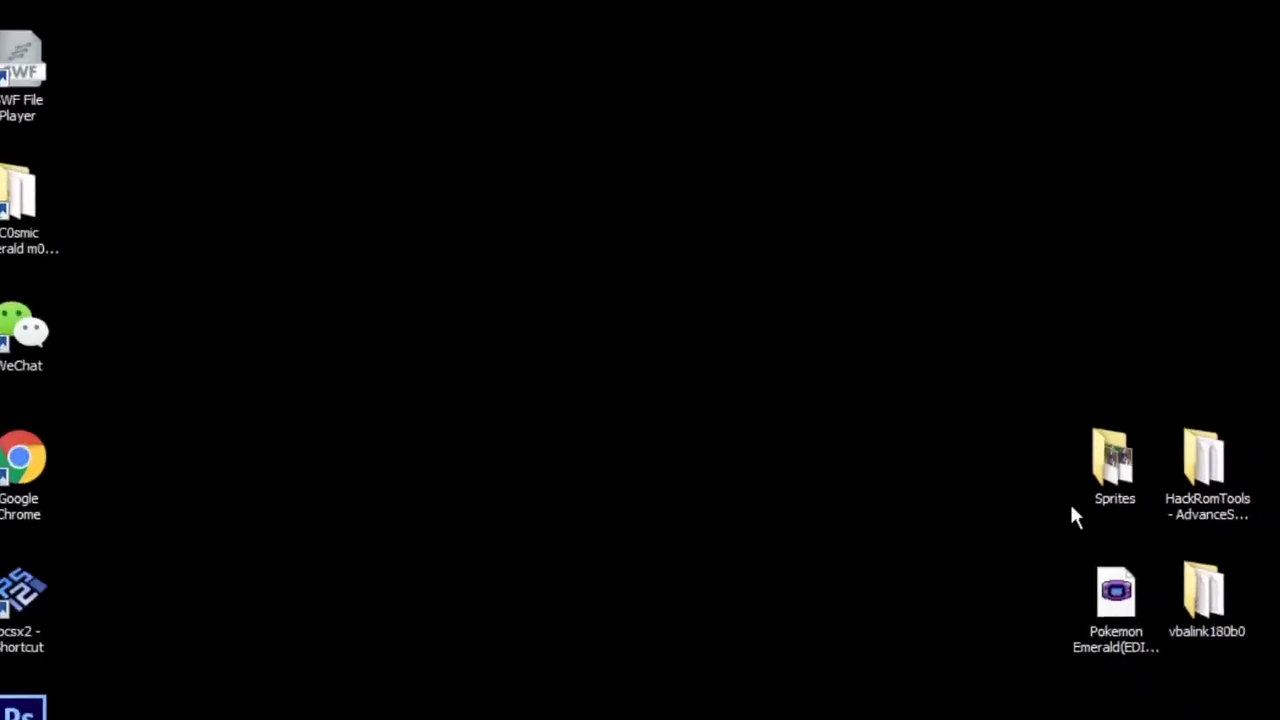
# Boot the edited Emerald save, walk Route 101 grass until a wild Pinsir appears, then close VisualBoyAdvance.
pyautogui.doubleClick(1170, 630)
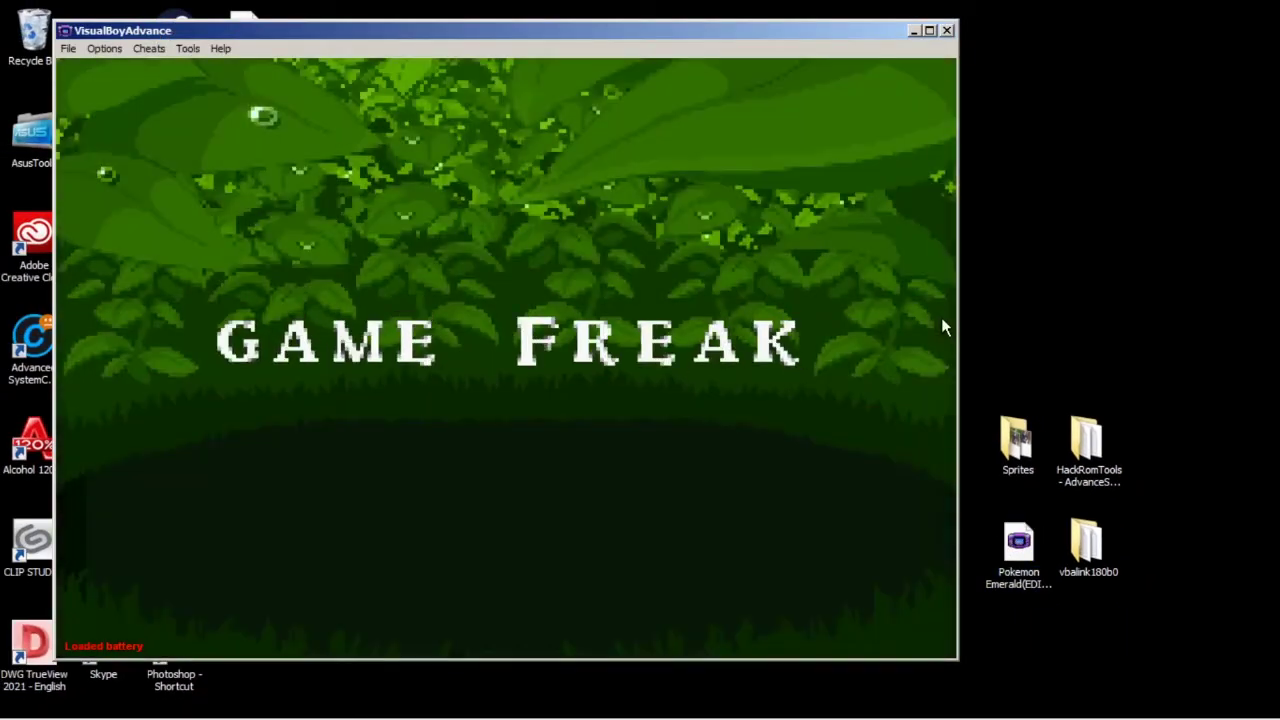
pyautogui.press('Return')
pyautogui.press('Return')
pyautogui.press('Right')
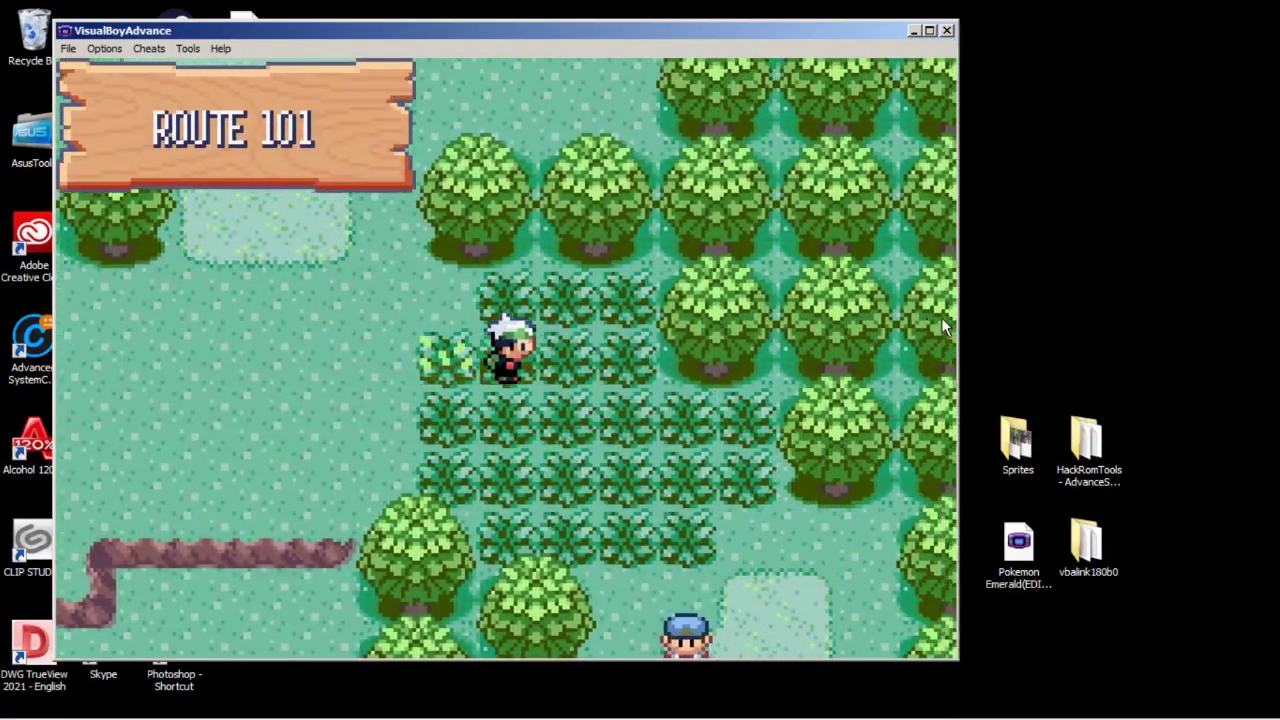
pyautogui.press('Left')
pyautogui.press('Right')
pyautogui.press('Left')
pyautogui.press('Right')
pyautogui.press('Down')
pyautogui.press('Left')
pyautogui.press('Up')
pyautogui.press('Right')
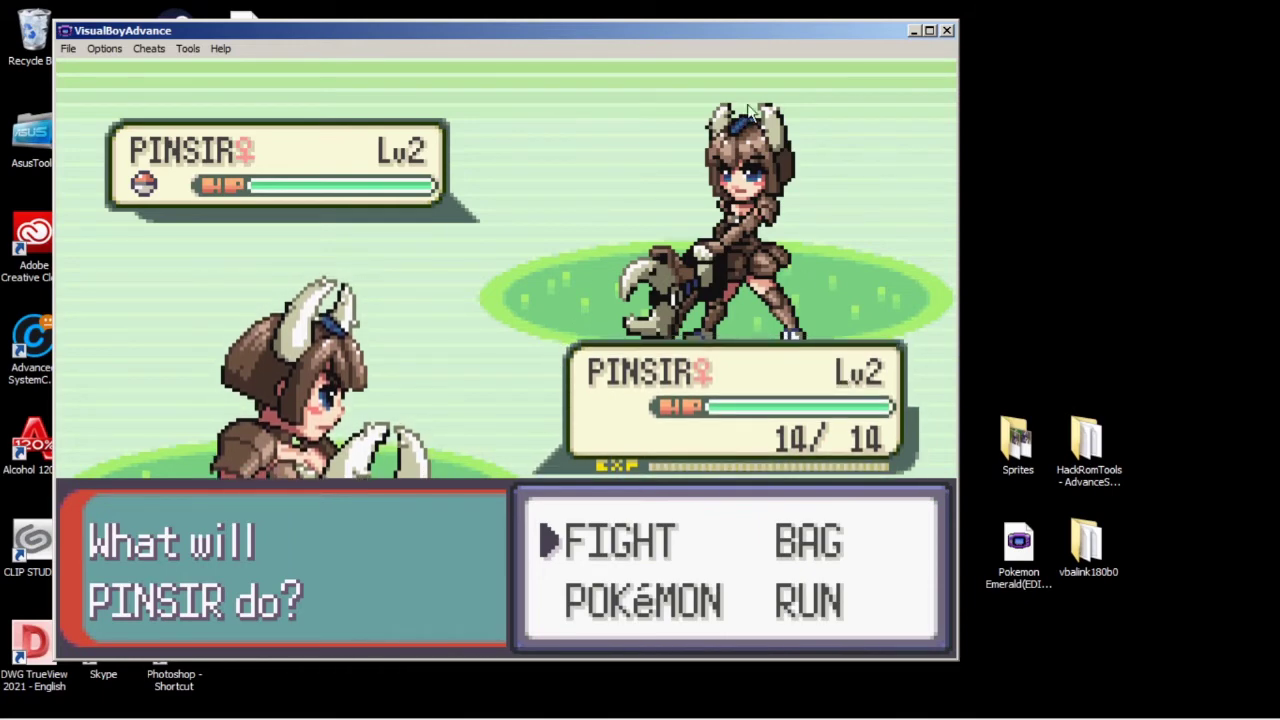
pyautogui.click(947, 33)
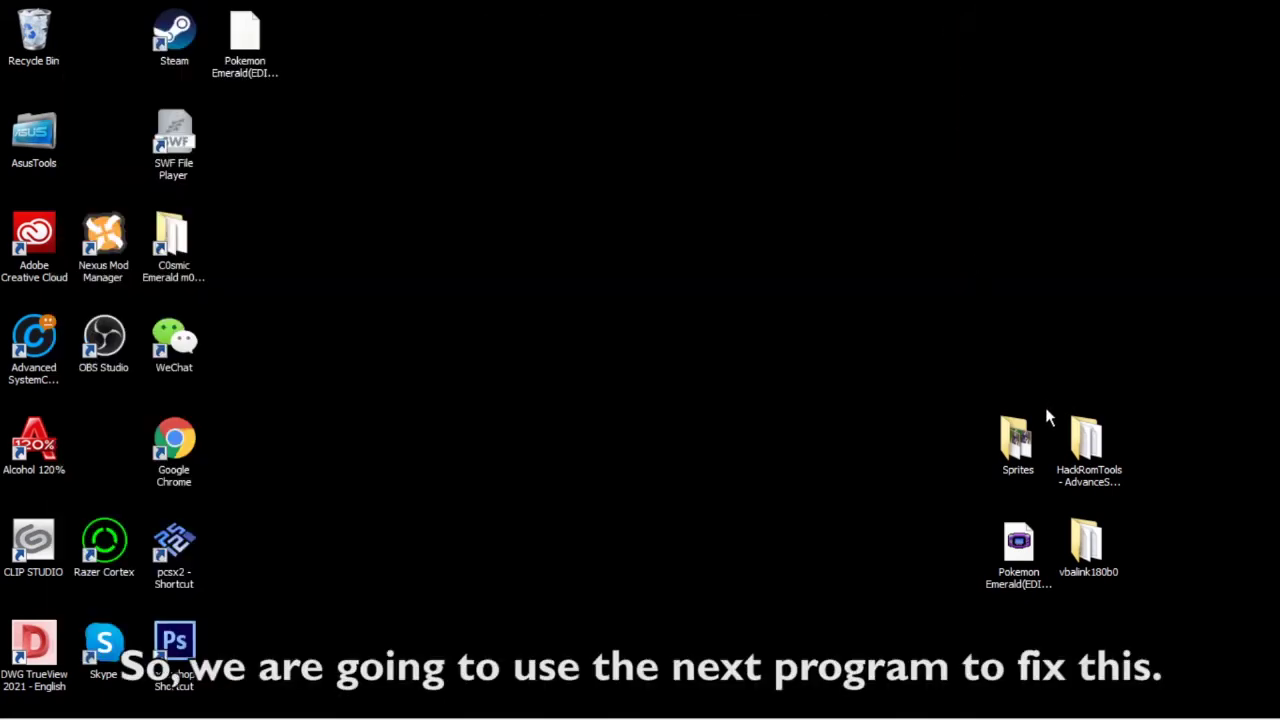
# Launch Advanced Sprite Position Editor from the HackRomTools folder and centre its window.
pyautogui.click(1078, 452)
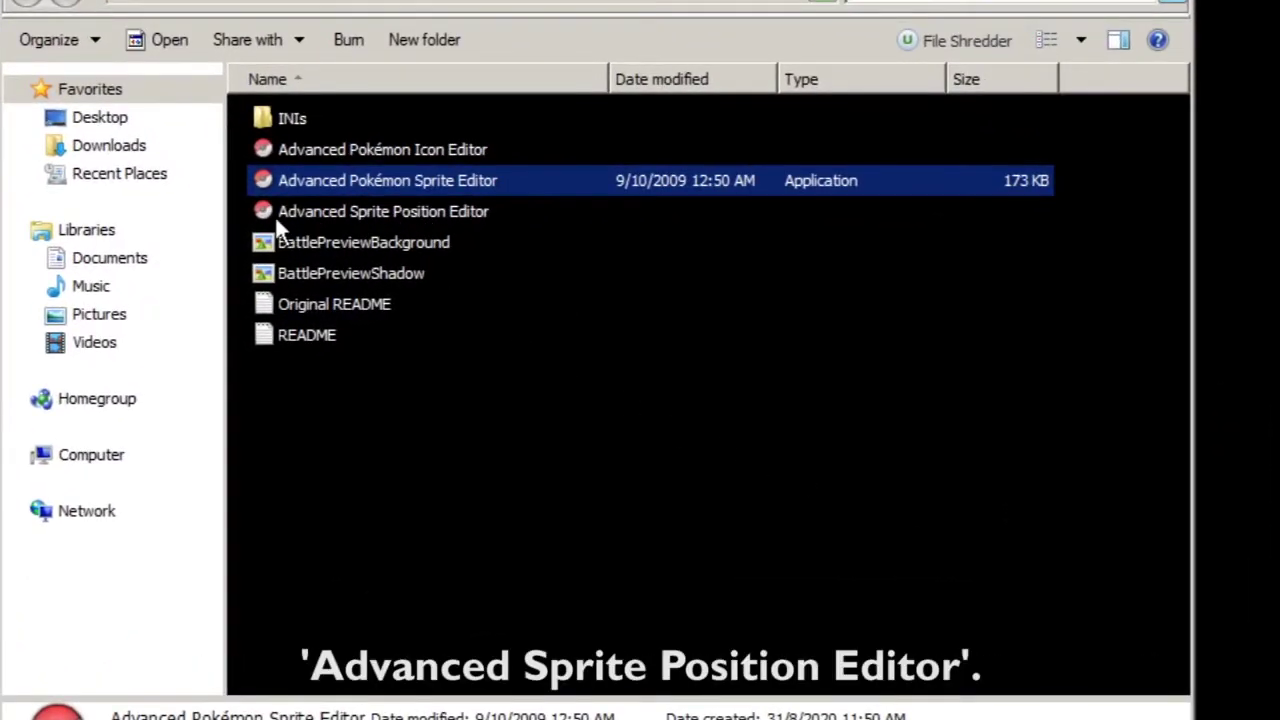
pyautogui.doubleClick(474, 212)
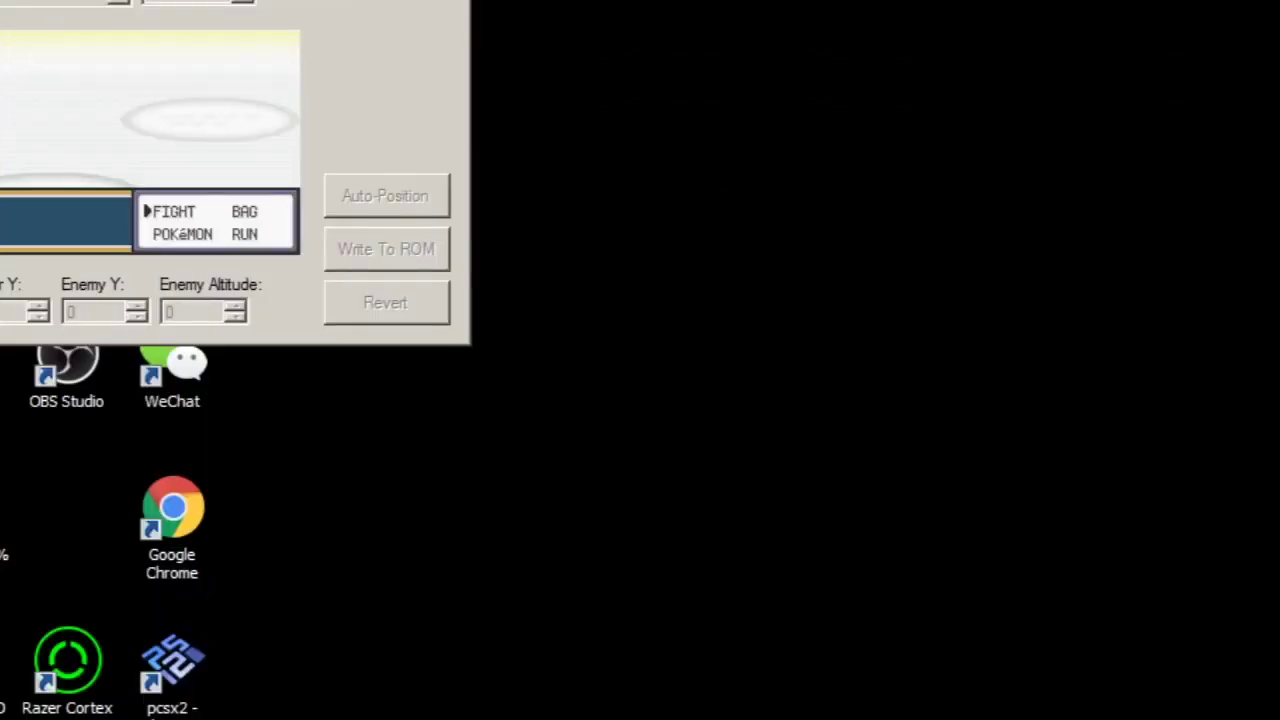
pyautogui.moveTo(240, 2); pyautogui.dragTo(705, 82)
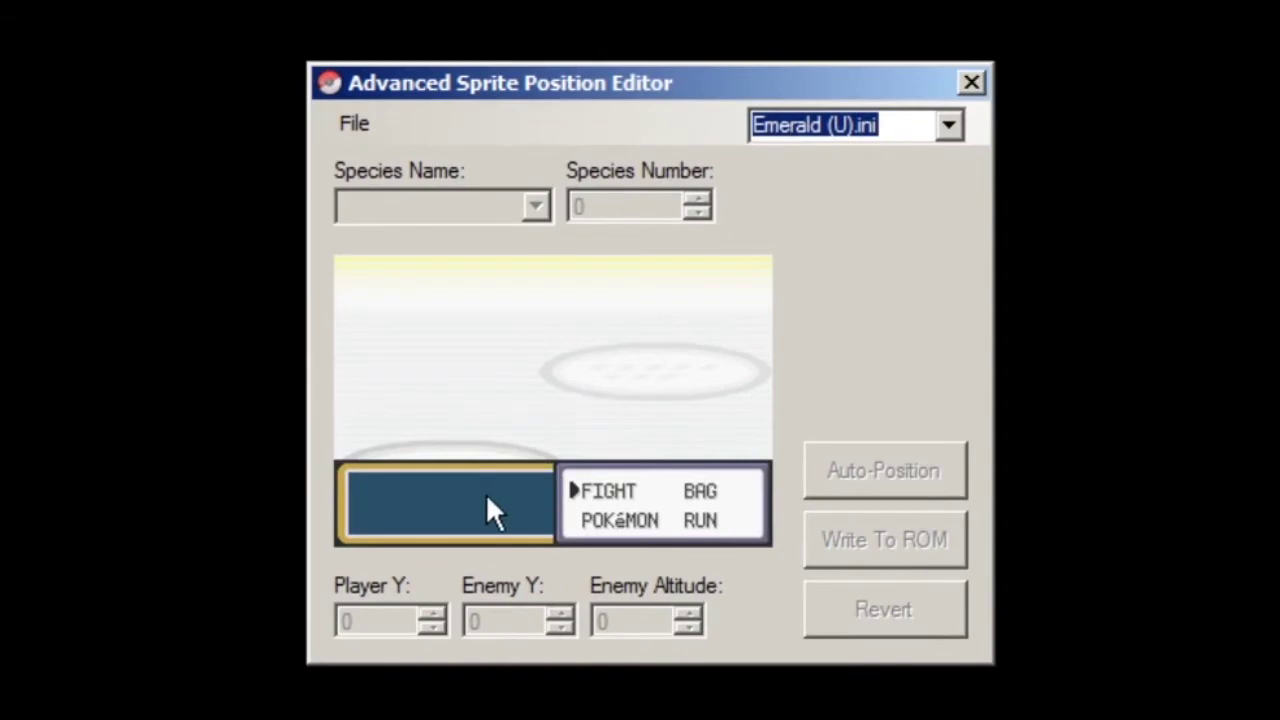
# Keep Emerald (U).ini and open the edited Pokémon Emerald ROM.
pyautogui.click(944, 127)
pyautogui.click(944, 127)
pyautogui.click(356, 124)
pyautogui.click(378, 162)
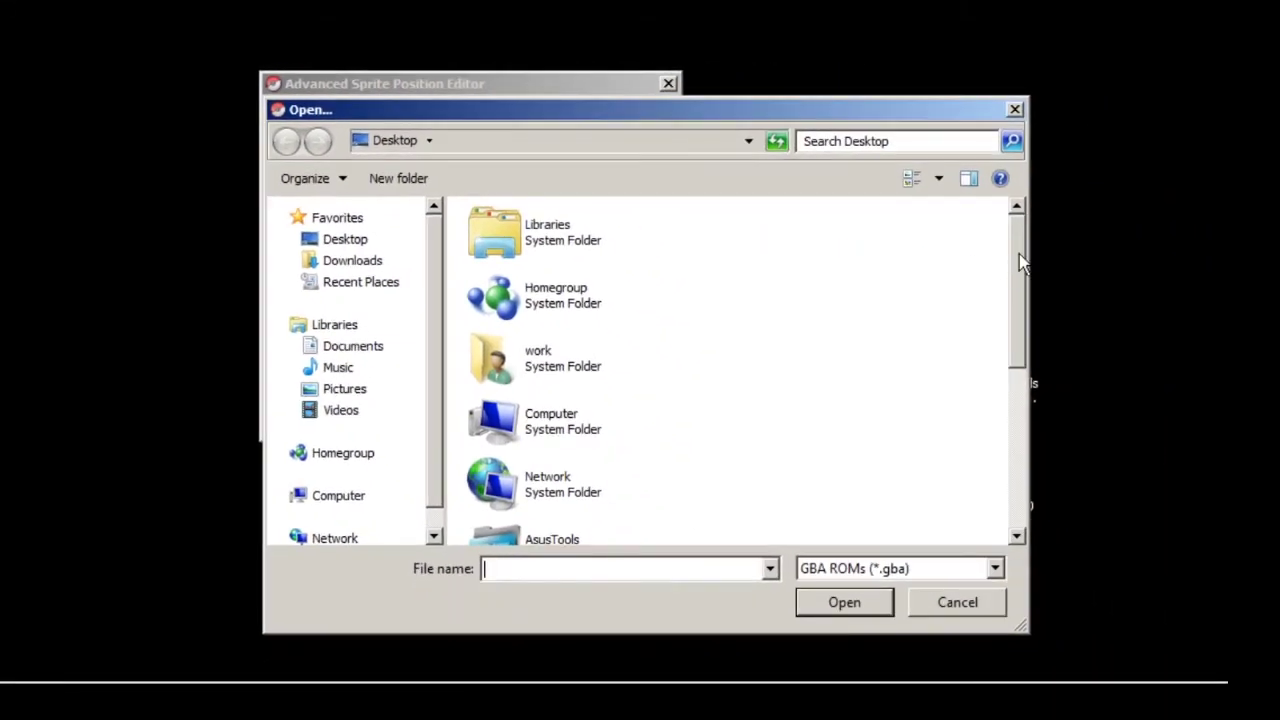
pyautogui.moveTo(1019, 254); pyautogui.dragTo(1017, 410)
pyautogui.doubleClick(576, 515)
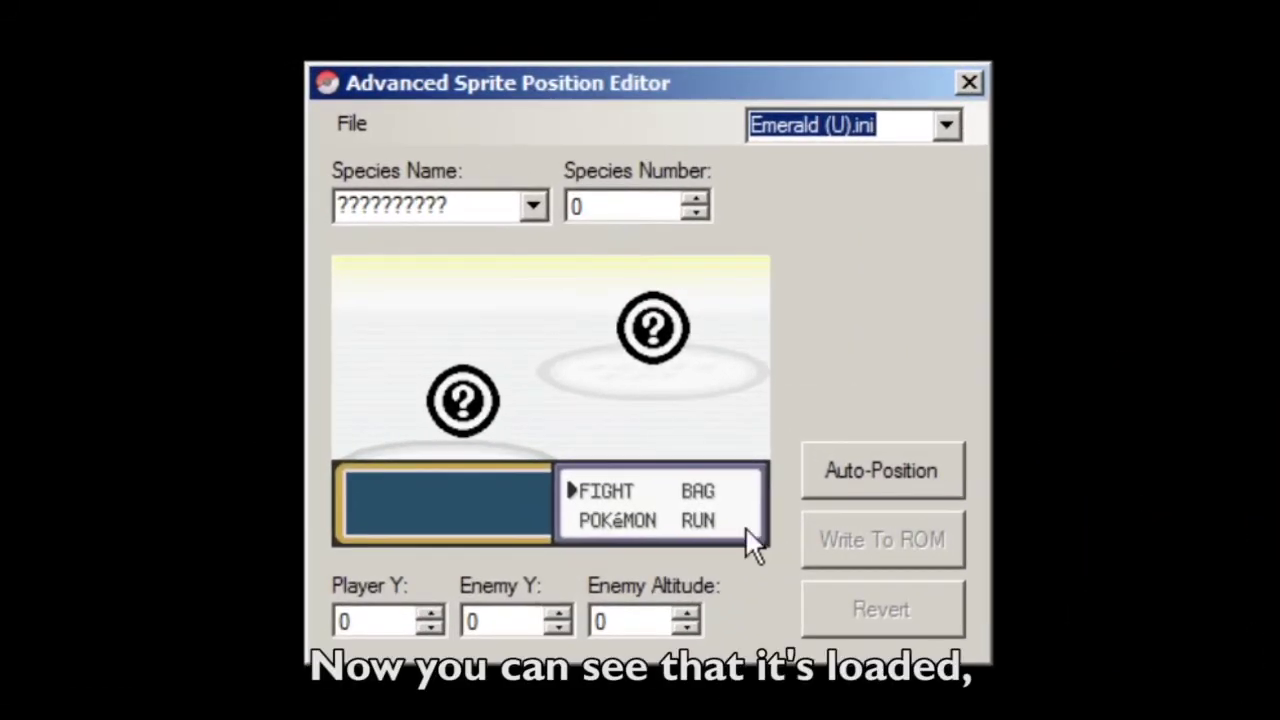
# Enter pinsir as the species name to show PINSIR's positions (Player Y 9, Enemy Y 4).
pyautogui.click(506, 213)
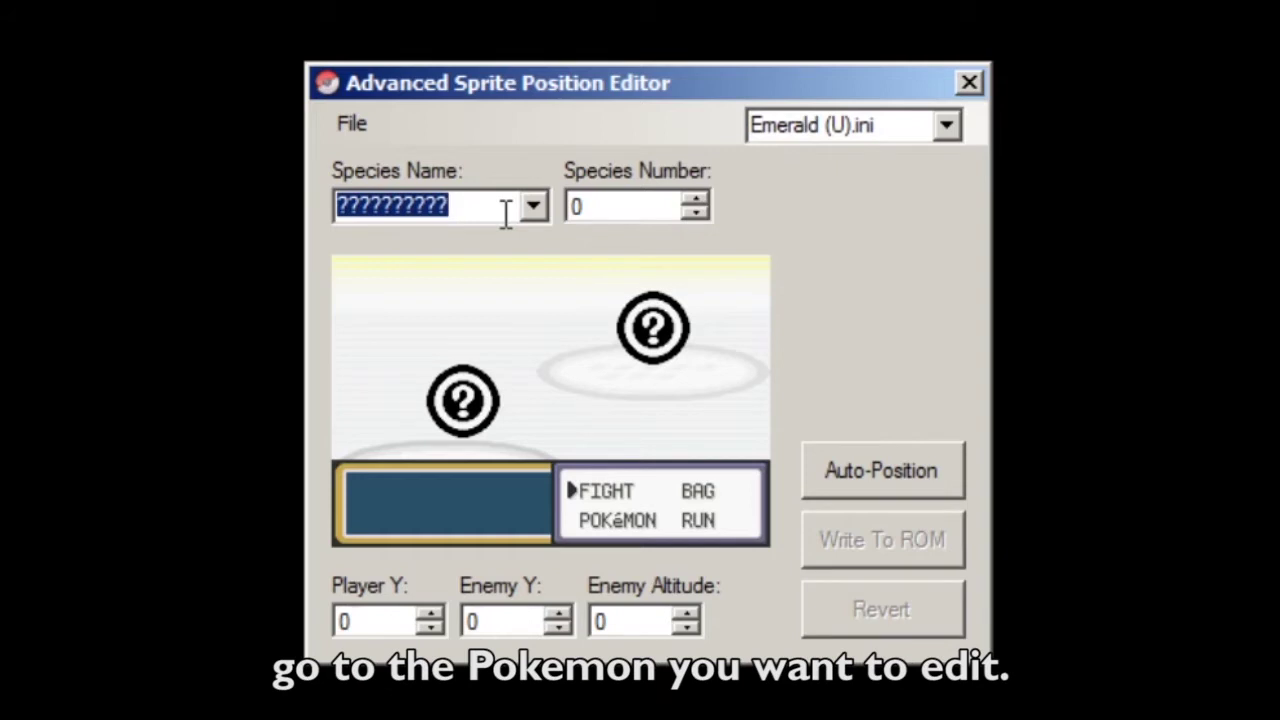
pyautogui.write('pinsir')
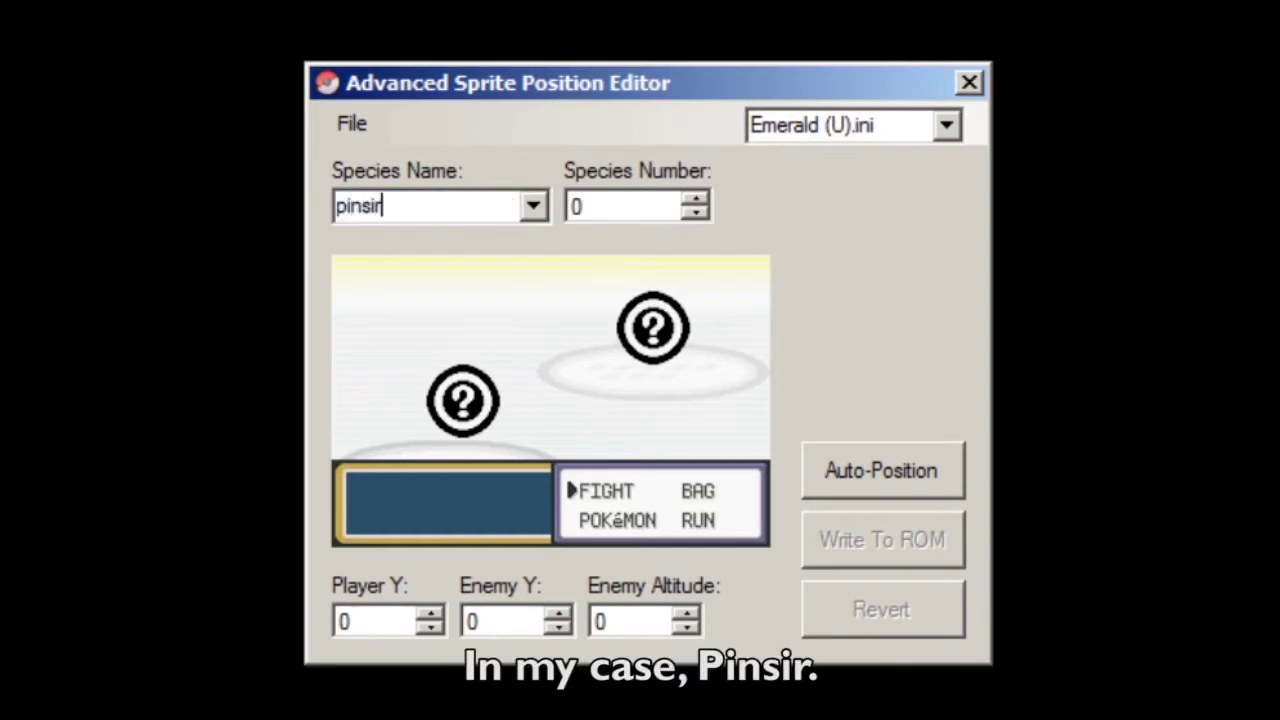
pyautogui.press('Return')
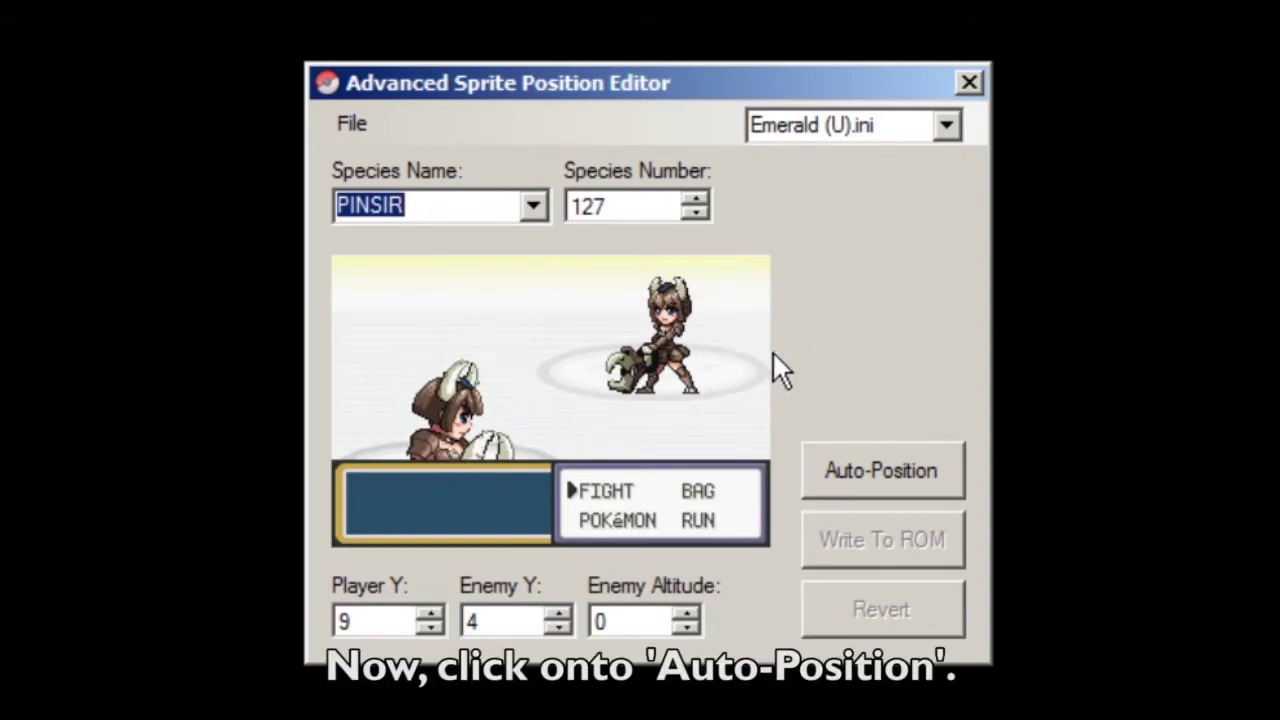
# Auto-position Pinsir's sprites and test Player Y values, leaving it at 0.
pyautogui.click(822, 488)
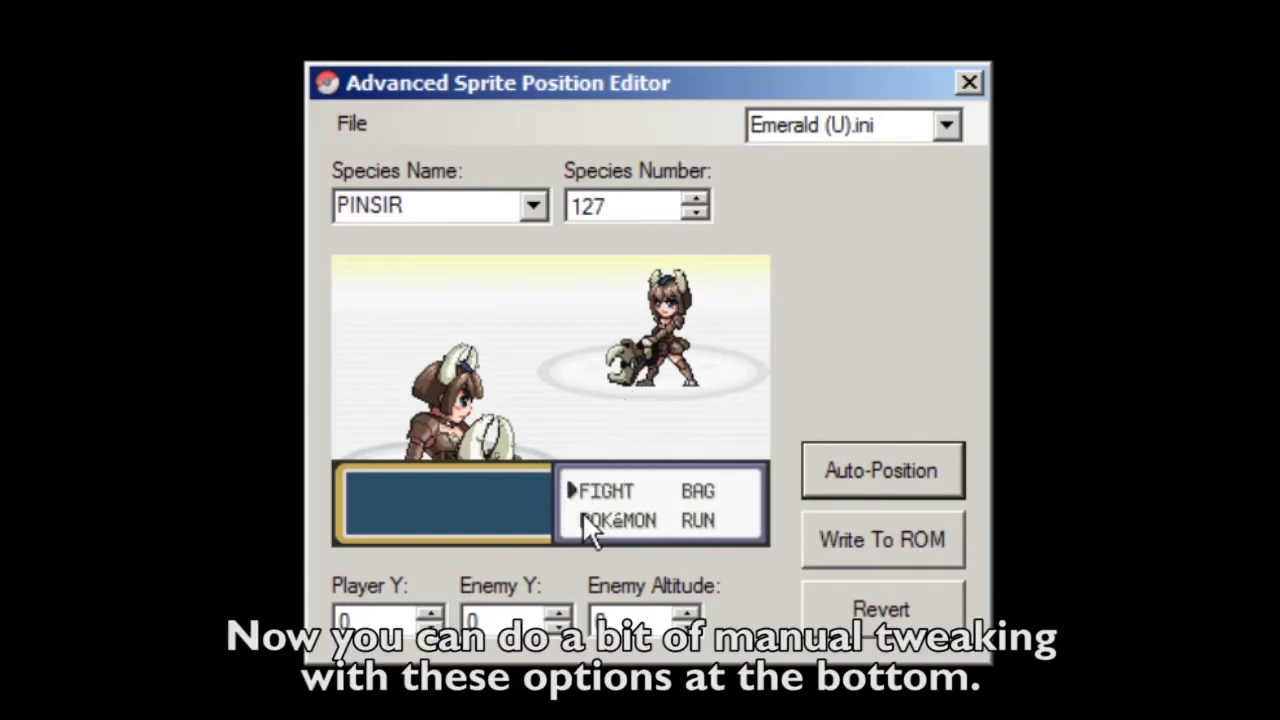
pyautogui.click(433, 613)
pyautogui.click(433, 613)
pyautogui.click(433, 613)
pyautogui.click(433, 613)
pyautogui.click(433, 613)
pyautogui.click(433, 613)
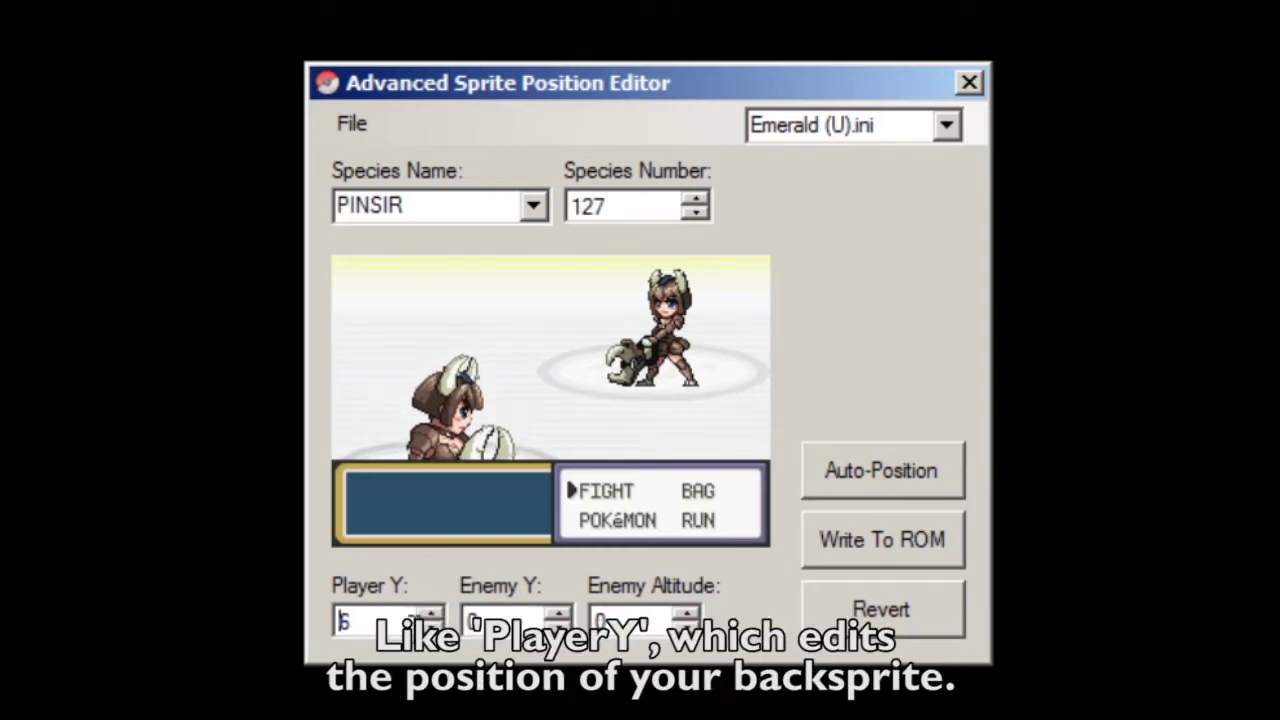
pyautogui.press('Down')
pyautogui.press('Down')
pyautogui.press('Down')
pyautogui.press('Down')
pyautogui.press('Down')
pyautogui.press('Down')
pyautogui.press('Up')
pyautogui.click(430, 622)
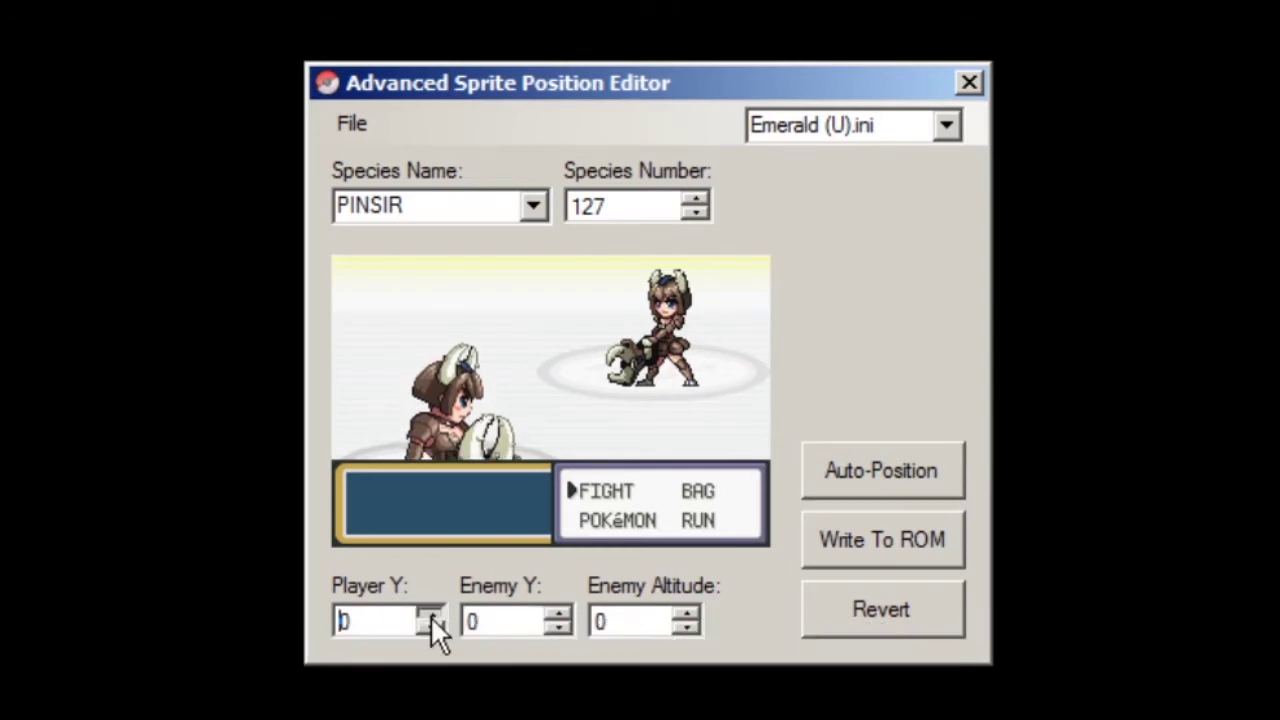
# Try Enemy Y down to -5 and higher Enemy Altitude, returning both to 0.
pyautogui.click(557, 614)
pyautogui.press('Down')
pyautogui.press('Down')
pyautogui.press('Down')
pyautogui.press('Down')
pyautogui.press('Down')
pyautogui.press('Down')
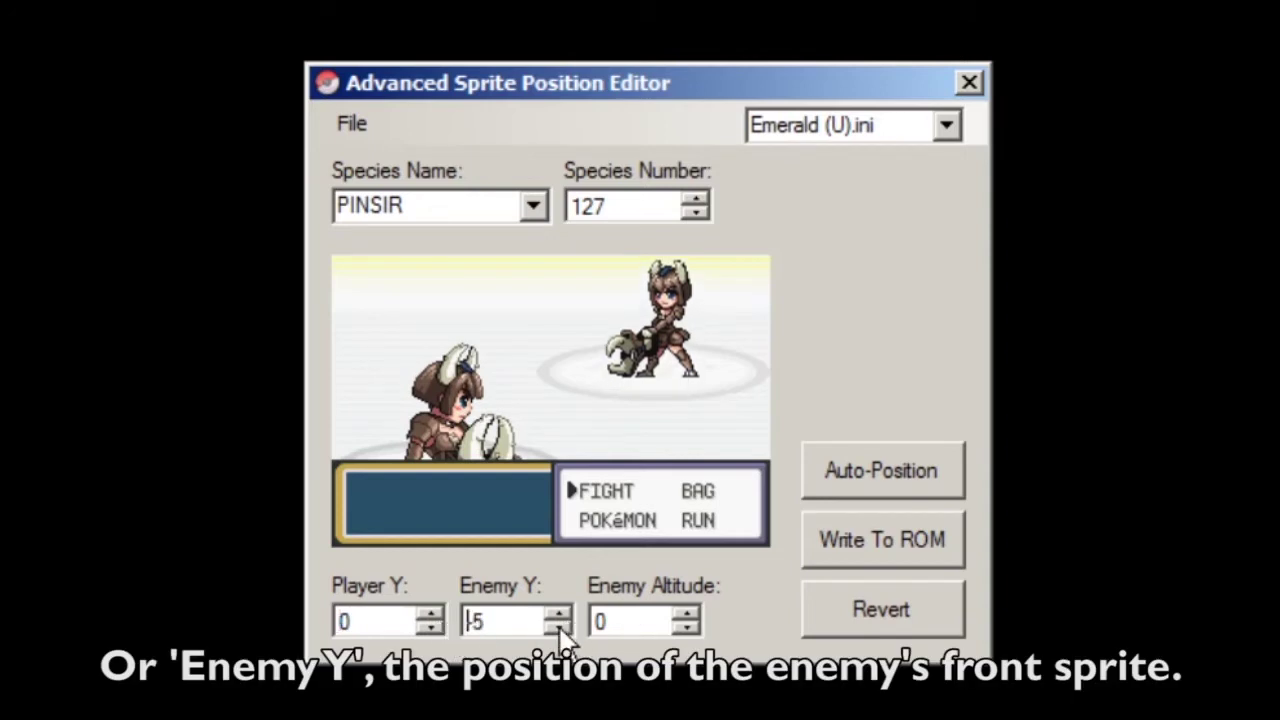
pyautogui.press('Up')
pyautogui.press('Up')
pyautogui.press('Up')
pyautogui.press('Up')
pyautogui.press('Up')
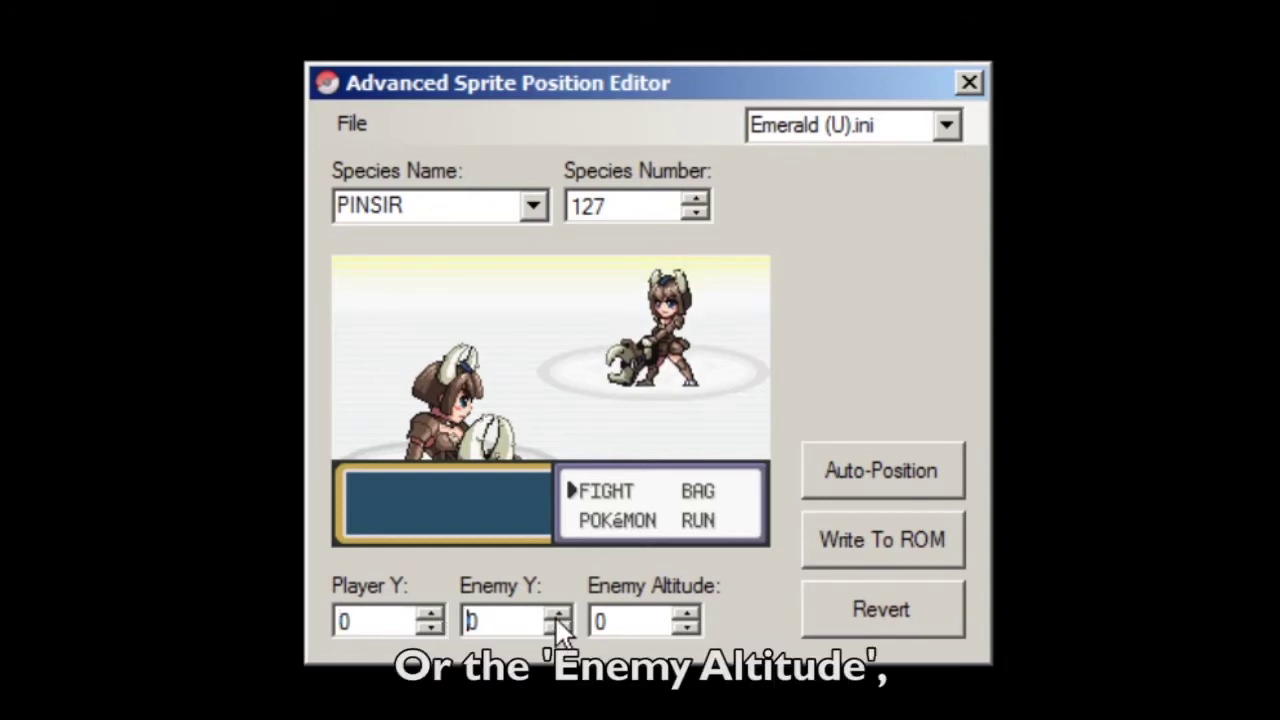
pyautogui.click(686, 614)
pyautogui.press('Up')
pyautogui.press('Up')
pyautogui.press('Up')
pyautogui.press('Up')
pyautogui.press('Up')
pyautogui.press('Up')
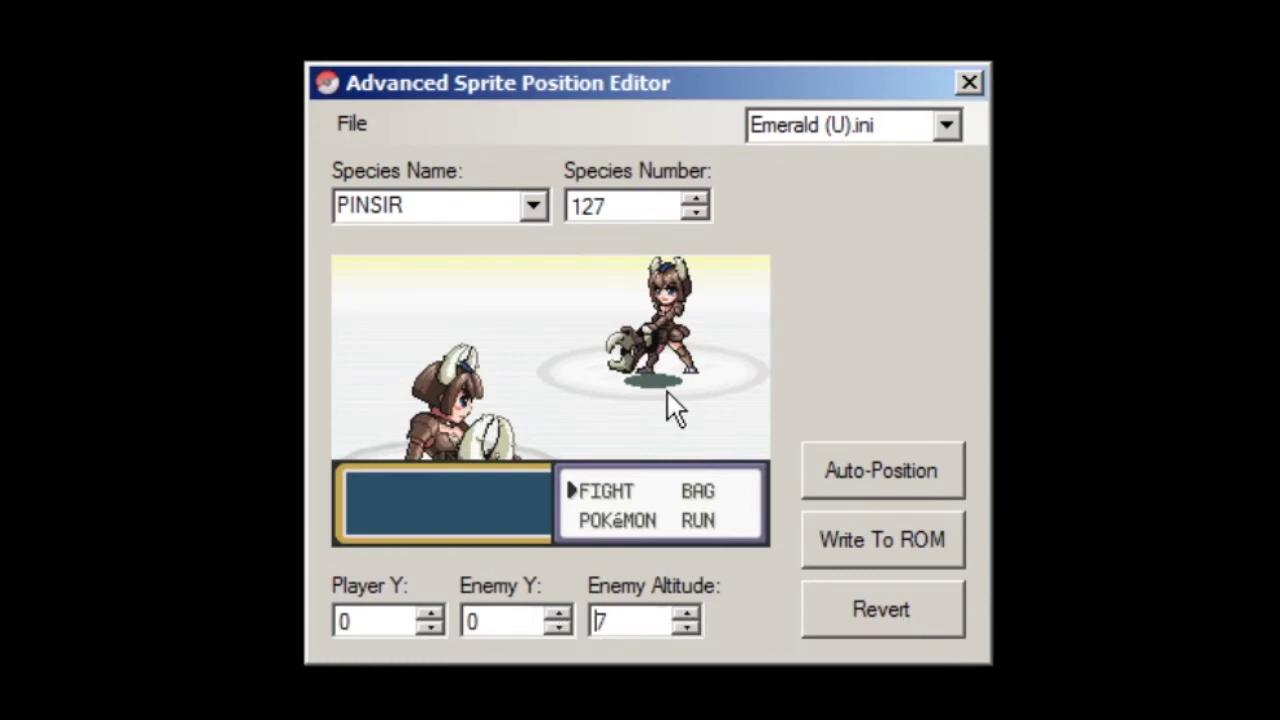
pyautogui.click(684, 629)
pyautogui.click(684, 629)
pyautogui.click(684, 629)
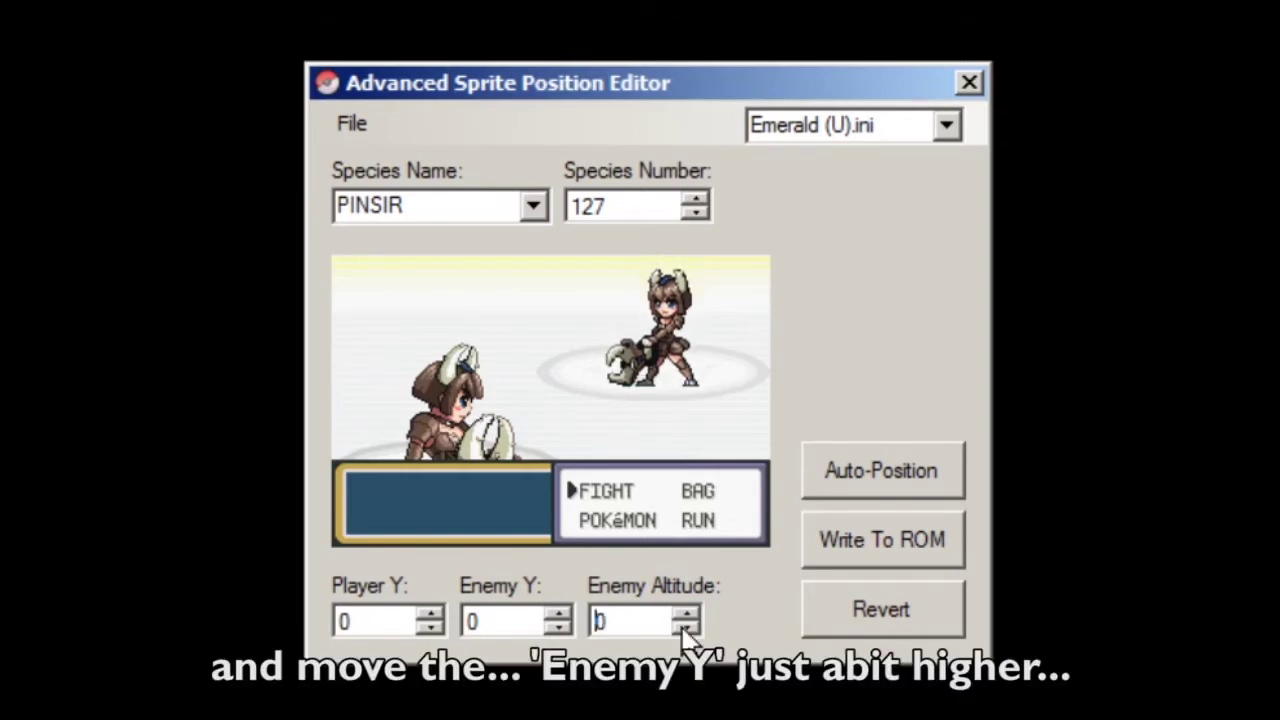
# Set Enemy Y to -2, write the positions to the ROM, and close the editor.
pyautogui.click(562, 614)
pyautogui.click(557, 627)
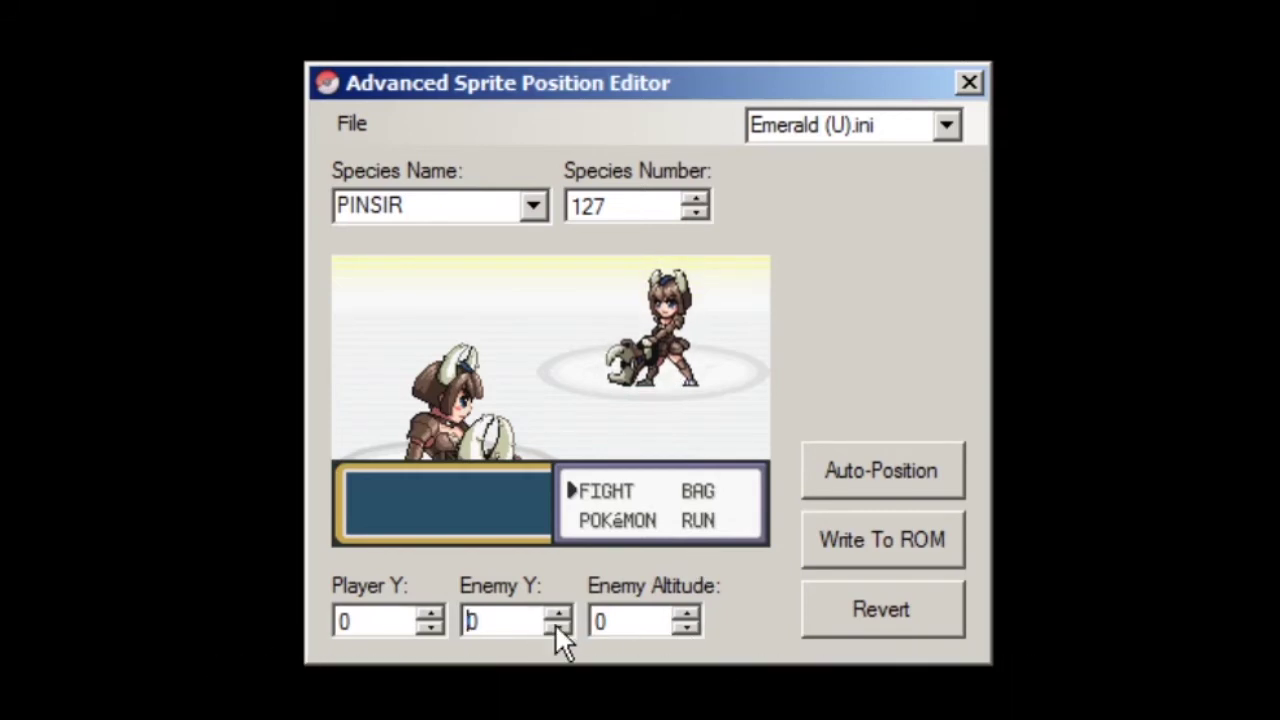
pyautogui.click(556, 627)
pyautogui.click(556, 627)
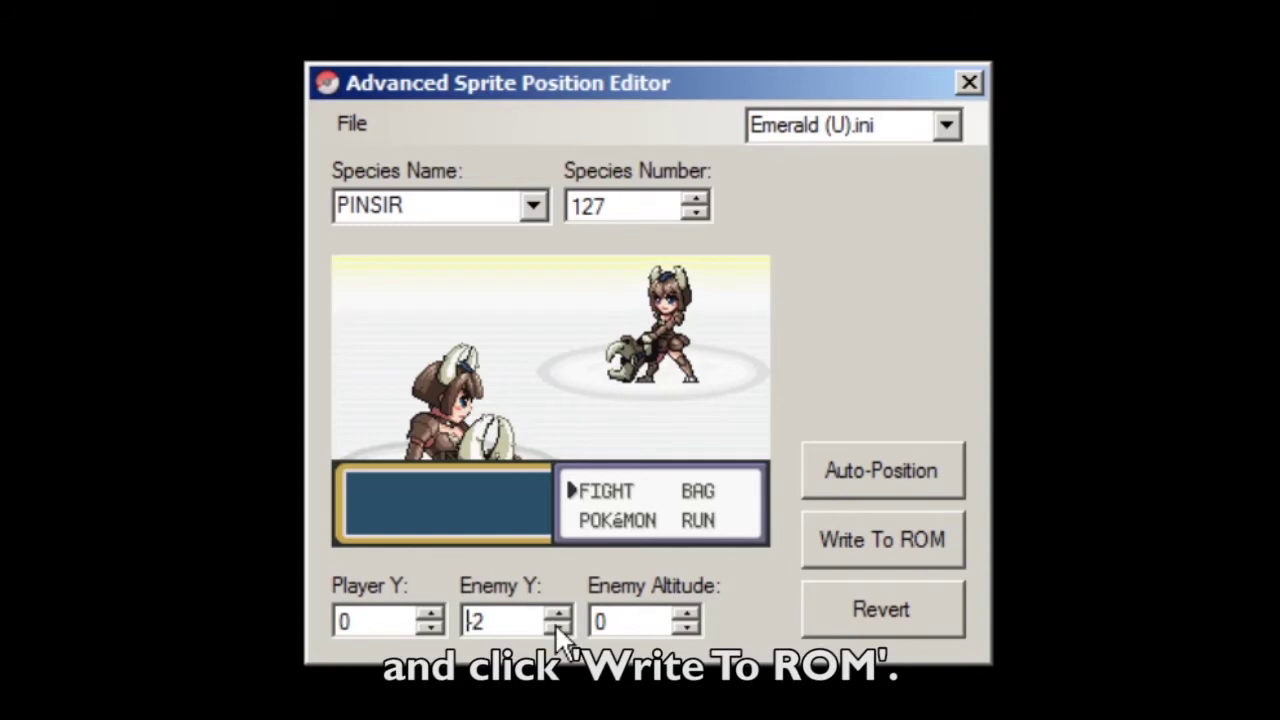
pyautogui.click(915, 544)
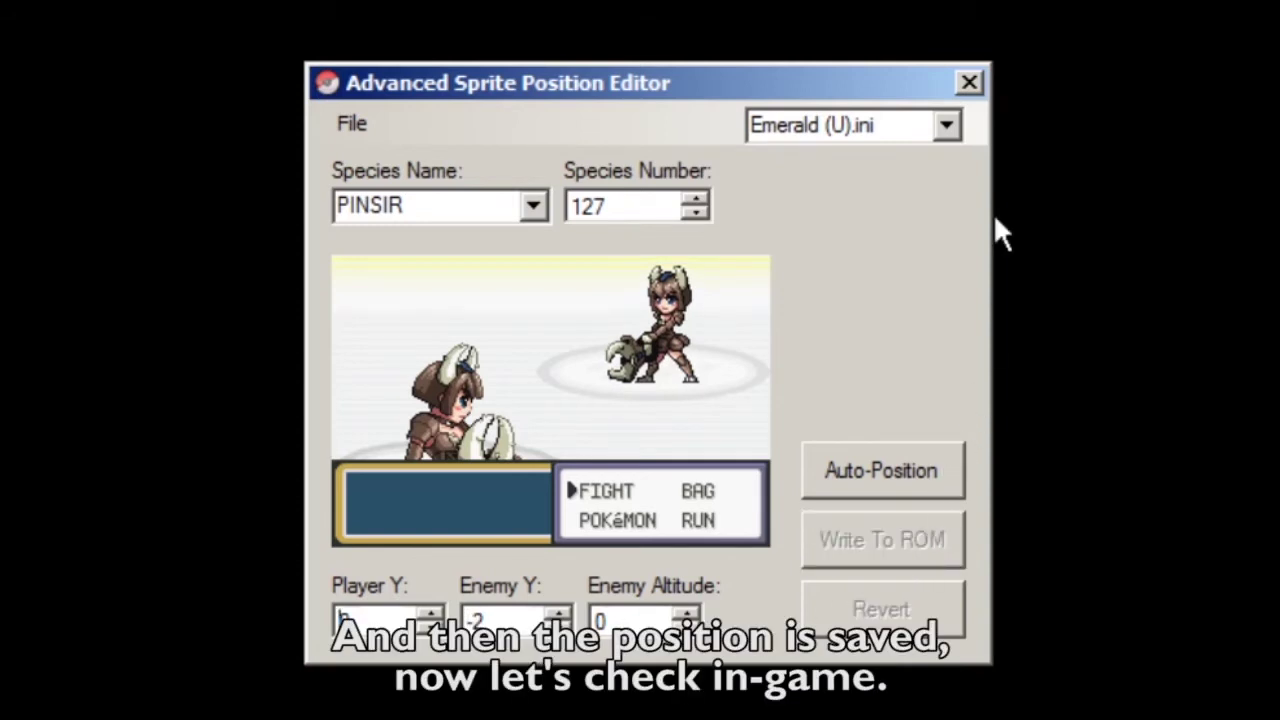
pyautogui.click(969, 83)
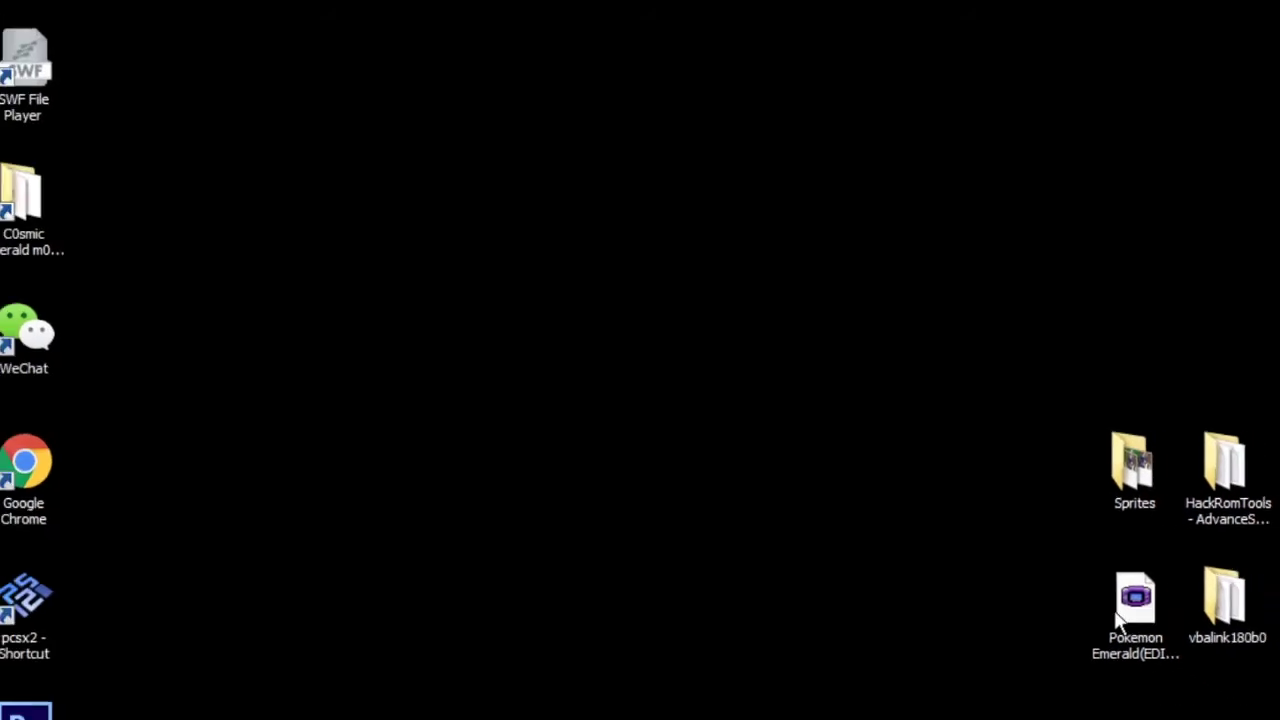
# Launch the edited Emerald ROM in VisualBoyAdvance and continue the saved game on Route 101.
pyautogui.click(1008, 556)
pyautogui.doubleClick(1006, 554)
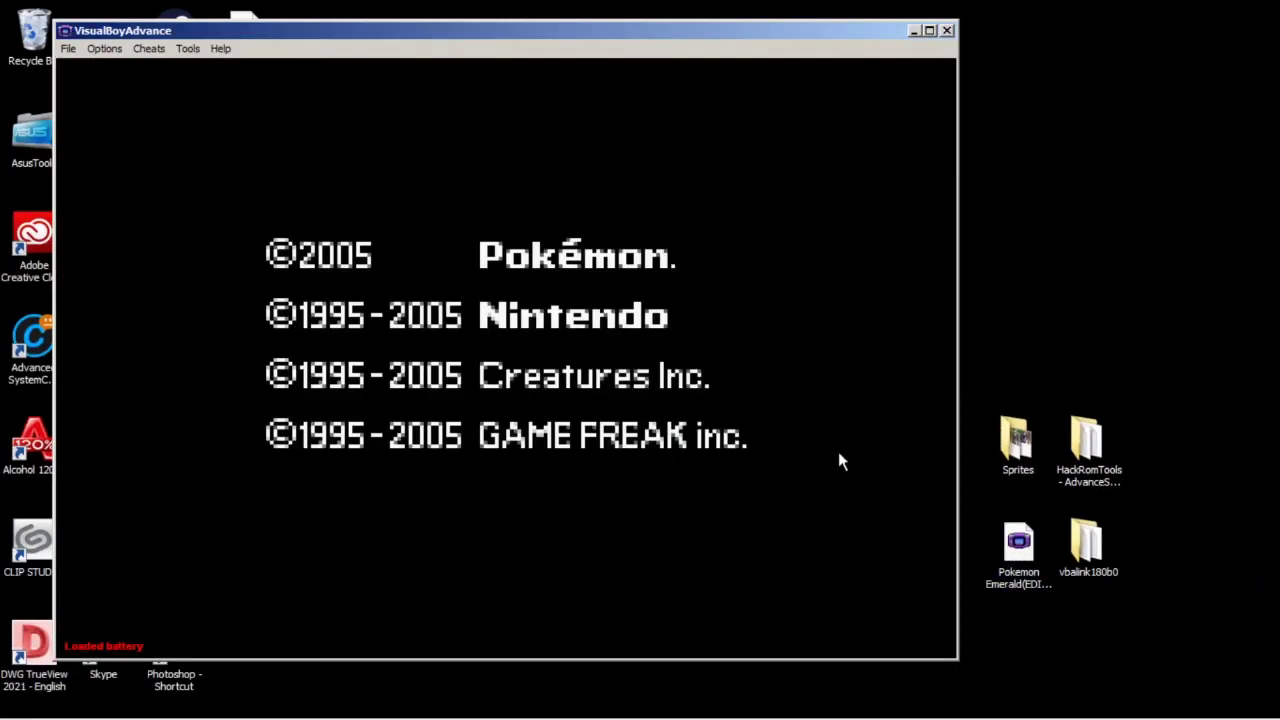
pyautogui.press('Return')
pyautogui.press('Return')
pyautogui.press('Right')
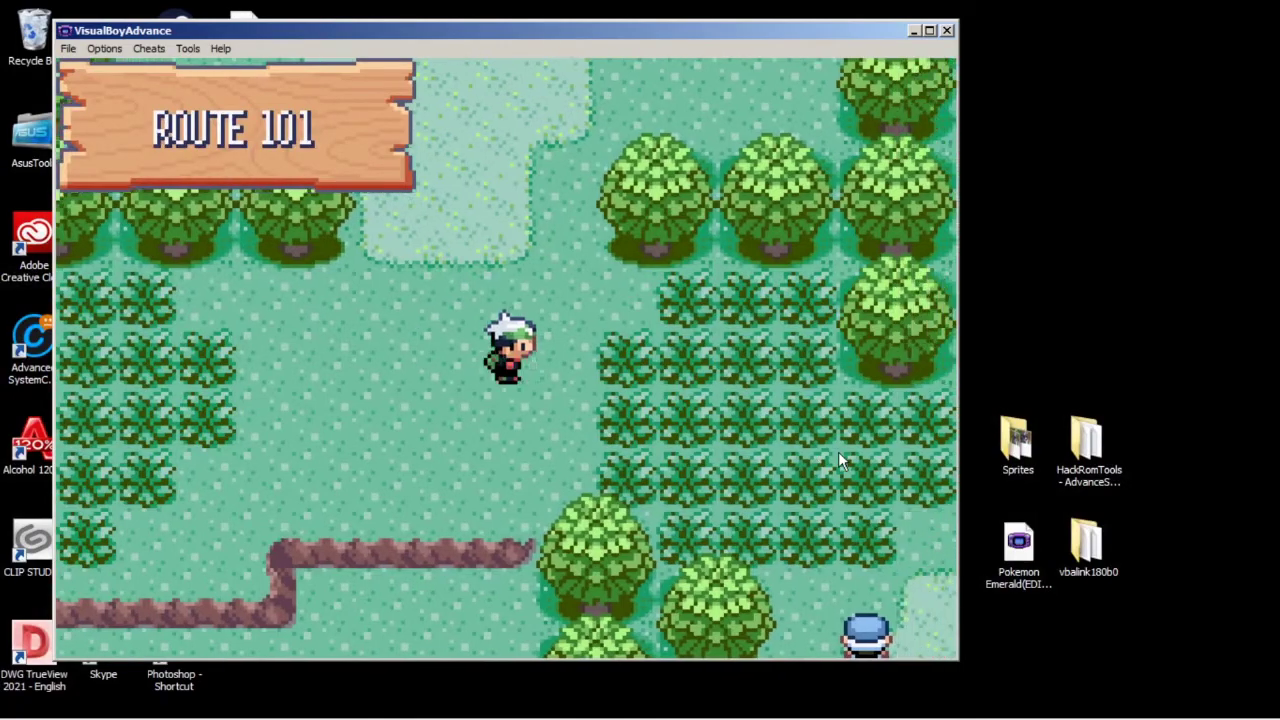
# Walk through the Route 101 tall grass until a wild level 2 Pinsir appears, then advance the battle text.
pyautogui.press('Left')
pyautogui.press('Right')
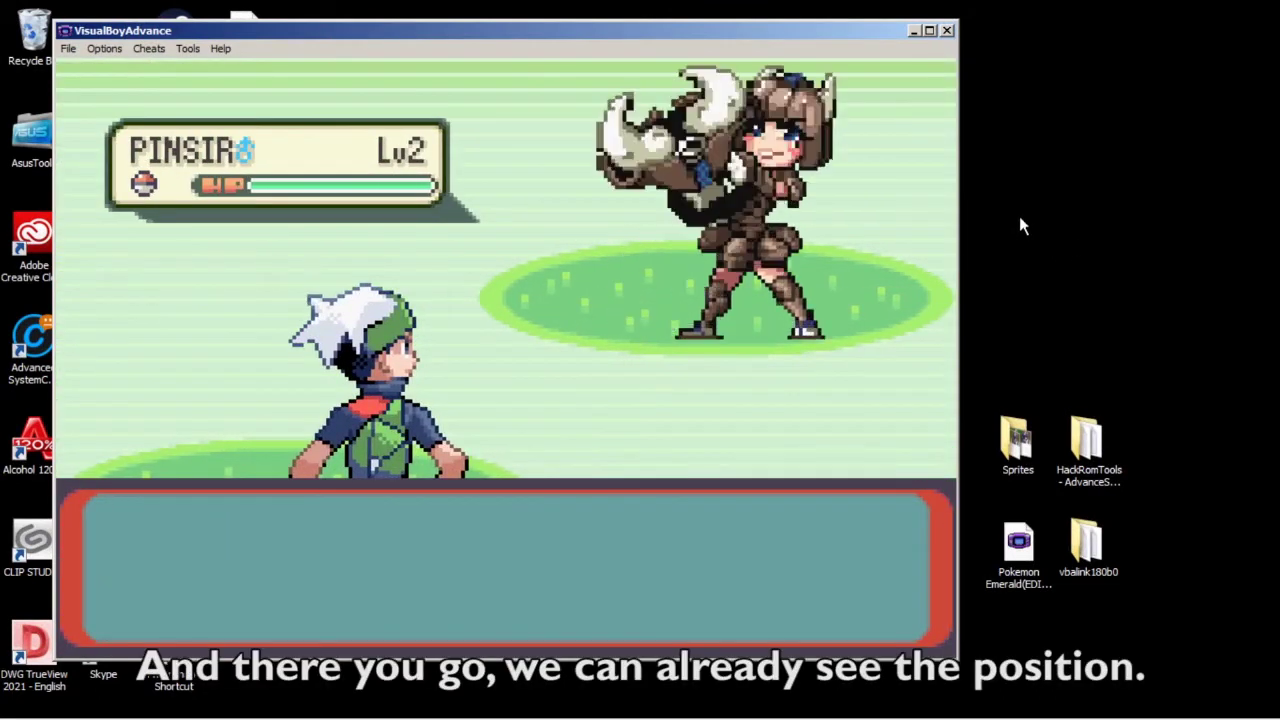
pyautogui.press('z')
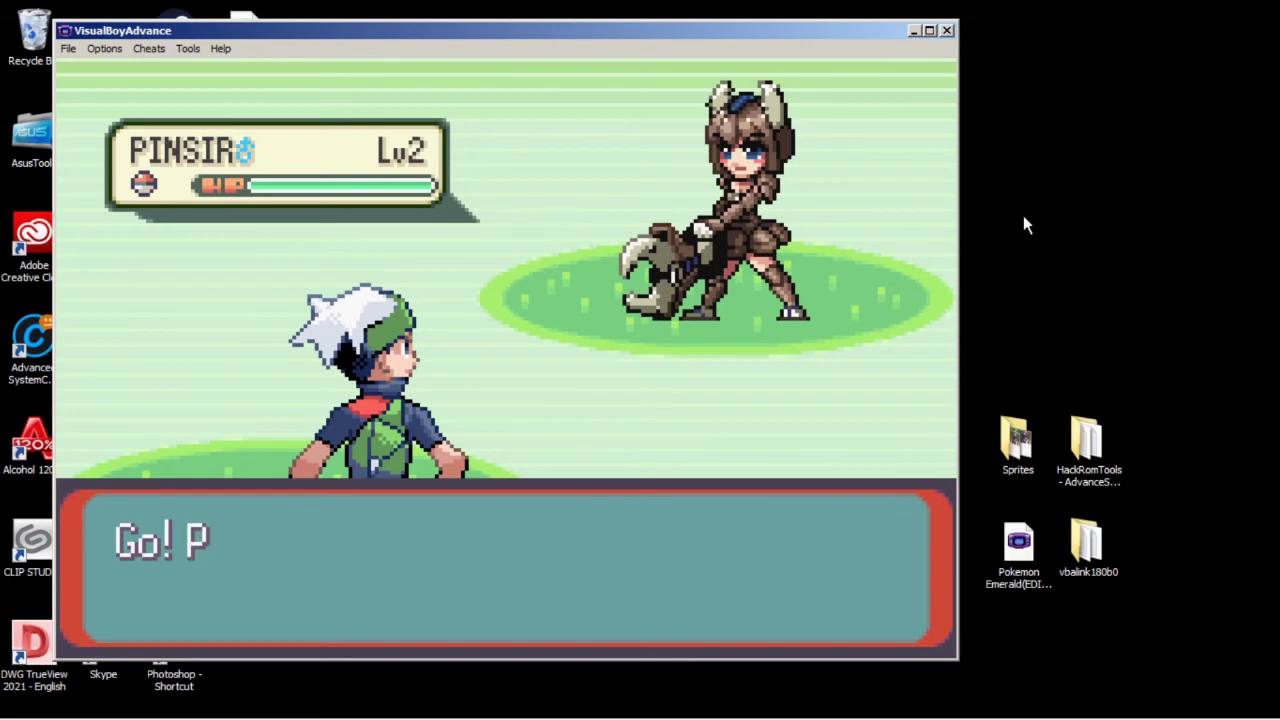